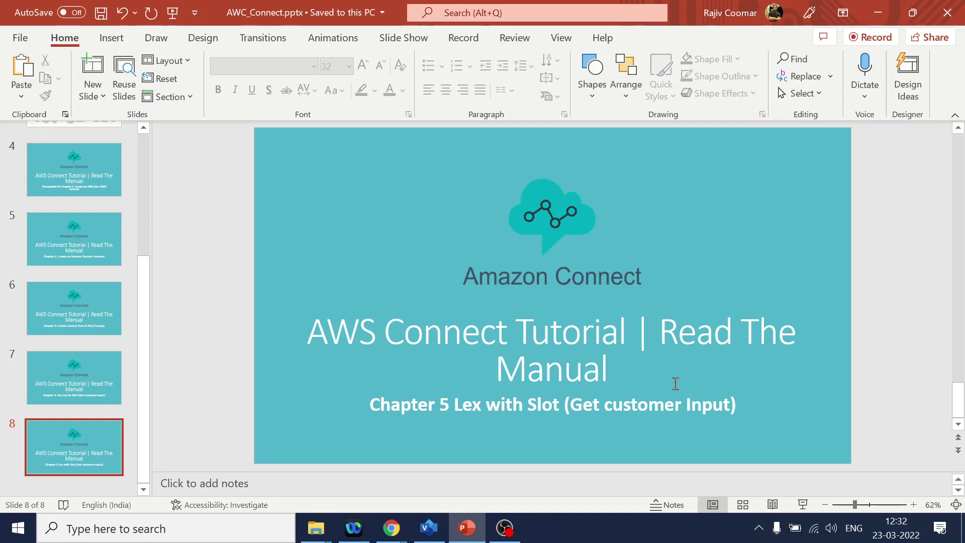
- Review the How I can assist you? step and Talk branch in Visio, then return to PowerPoint slide 8
left_click(427, 528)
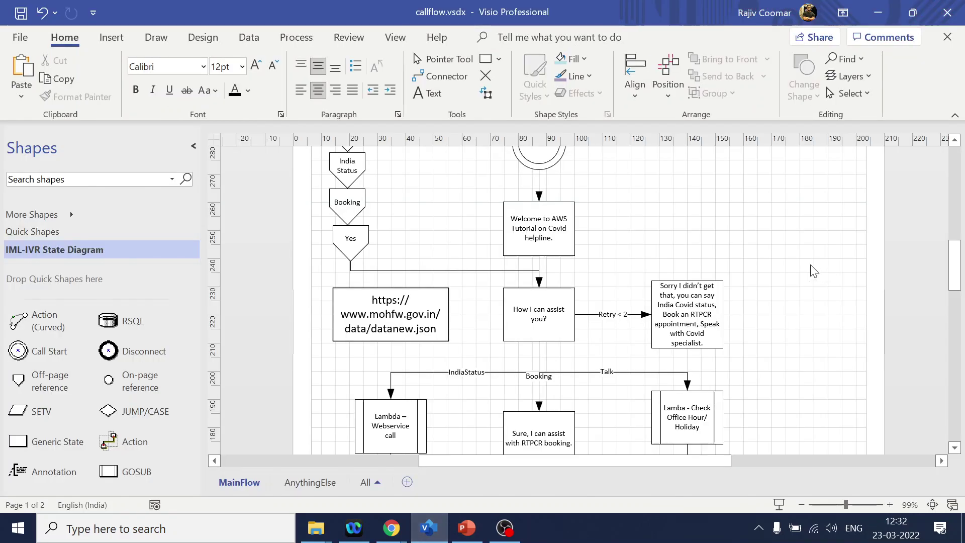
scroll(807, 232, "up", 3)
scroll(745, 246, "down", 4)
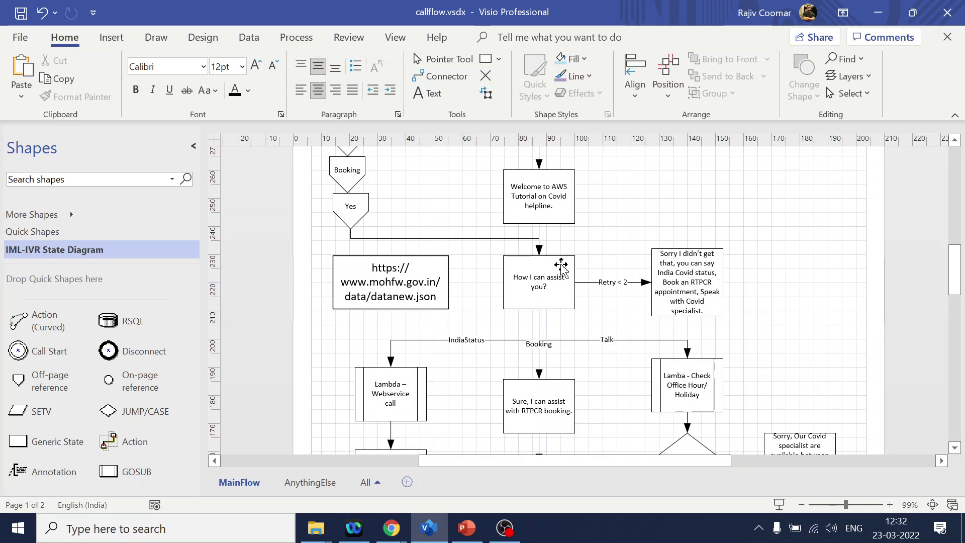
left_click(551, 293)
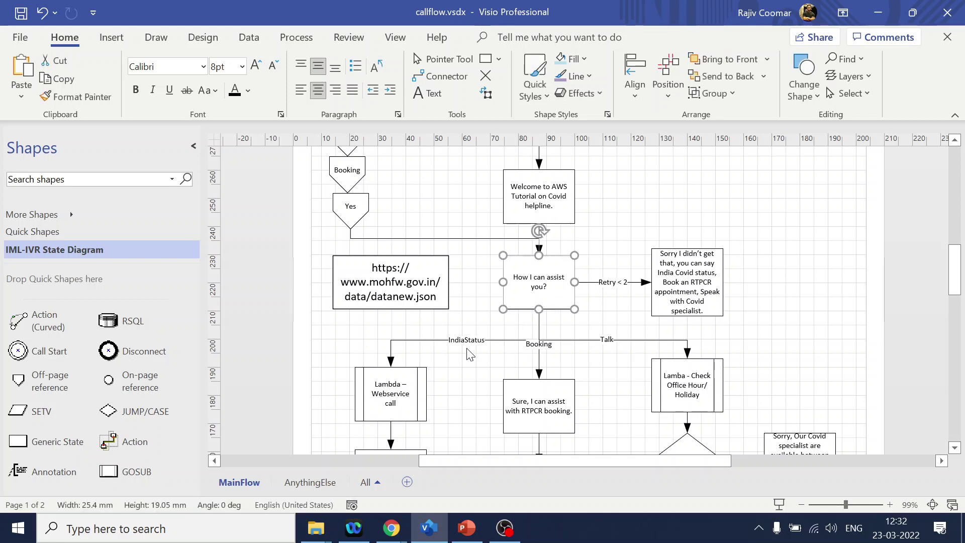
left_click(538, 340)
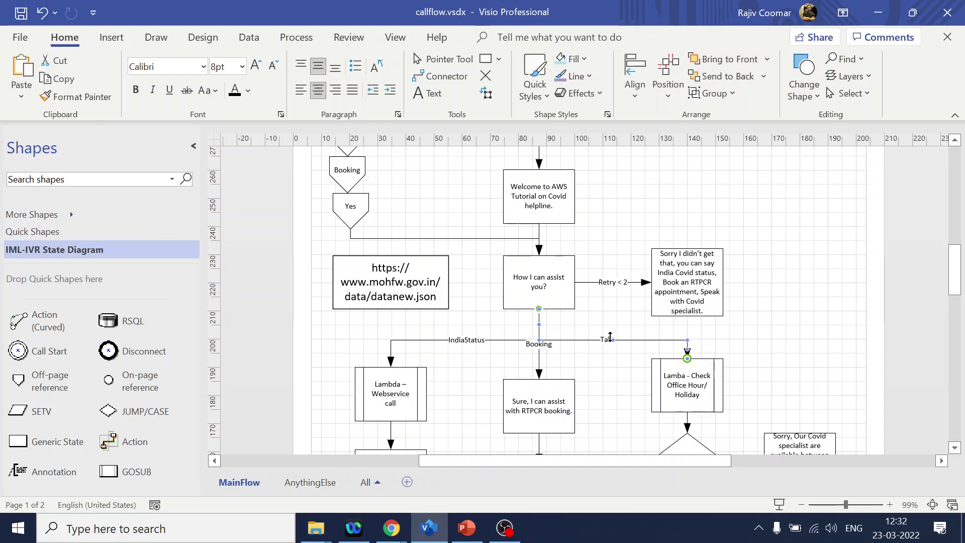
left_click(466, 528)
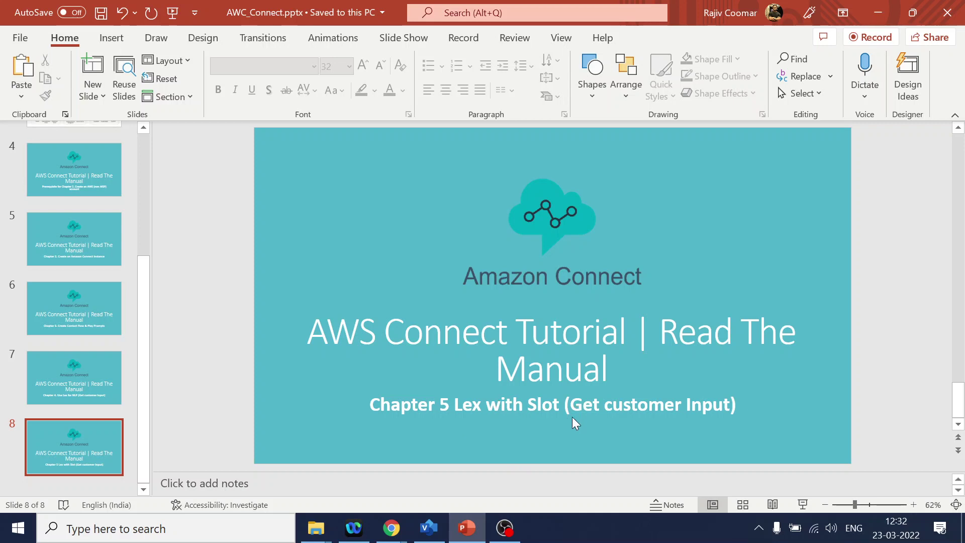
- Switch back to Visio and scroll down to the Booking branch's Aadhar number request
key("alt+Tab")
scroll(689, 389, "down", 3)
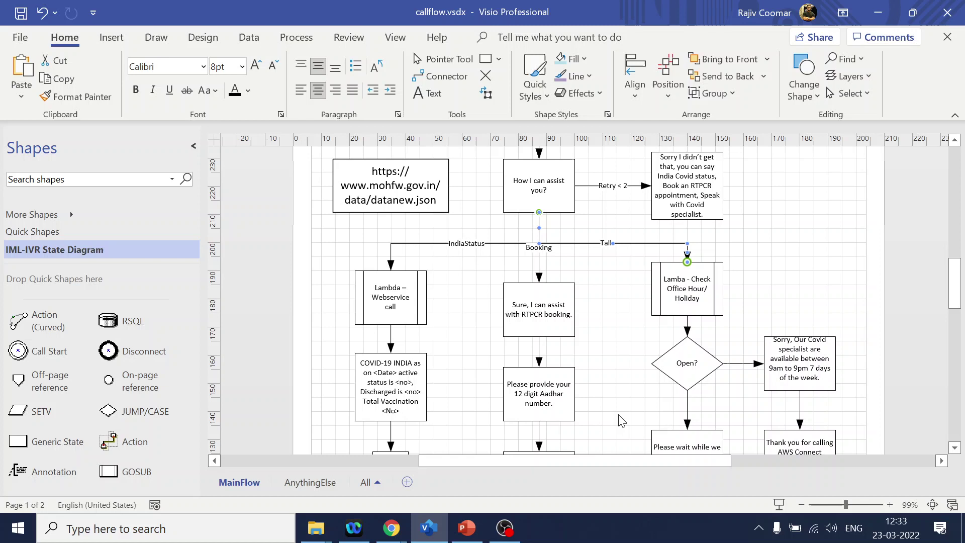
- Select the 'Please provide your 12 digit Aadhar number' shape and view the booking date step below it
scroll(607, 339, "up", 1)
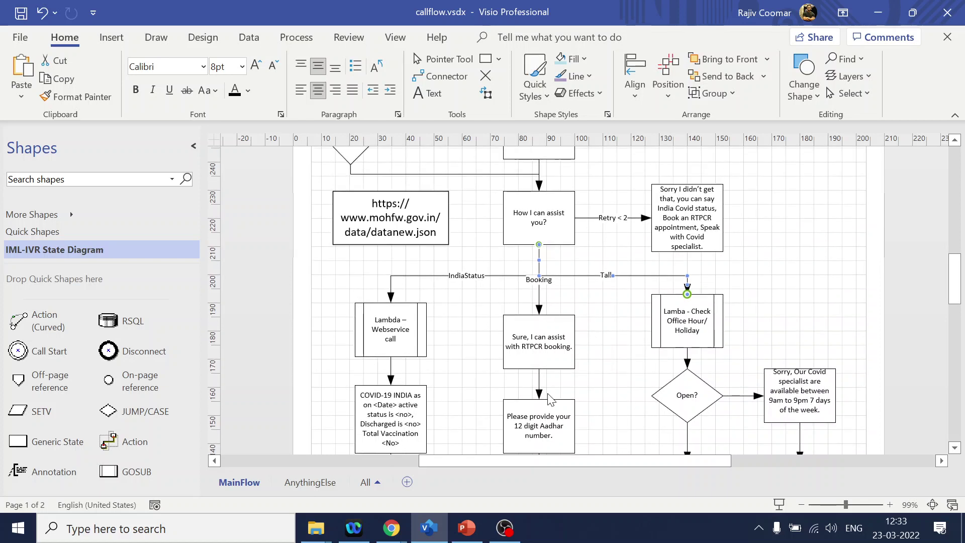
left_click(537, 425)
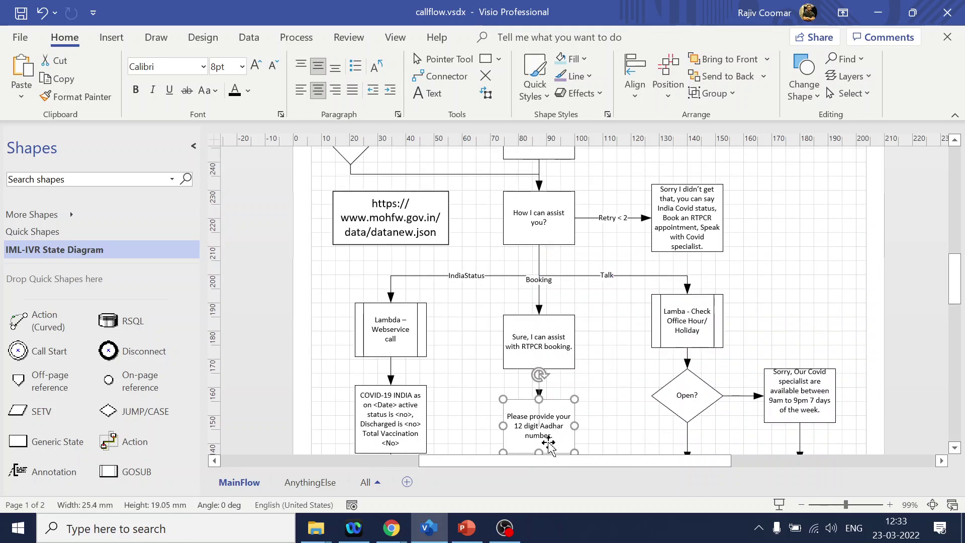
scroll(558, 417, "down", 2)
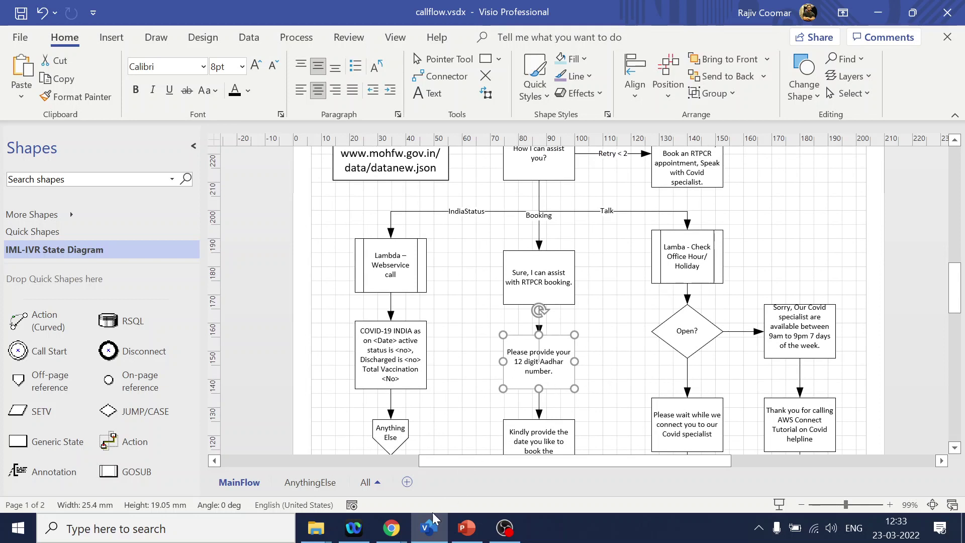
- Open the MainMenu_IVR contact flow in Amazon Connect and pan to the Booking branch
mouse_move(391, 532)
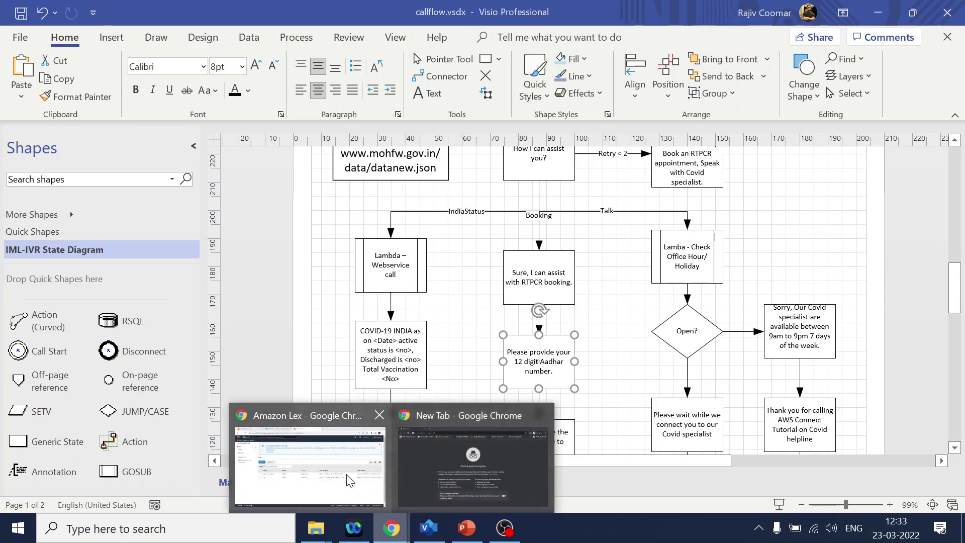
left_click(347, 452)
left_click(295, 15)
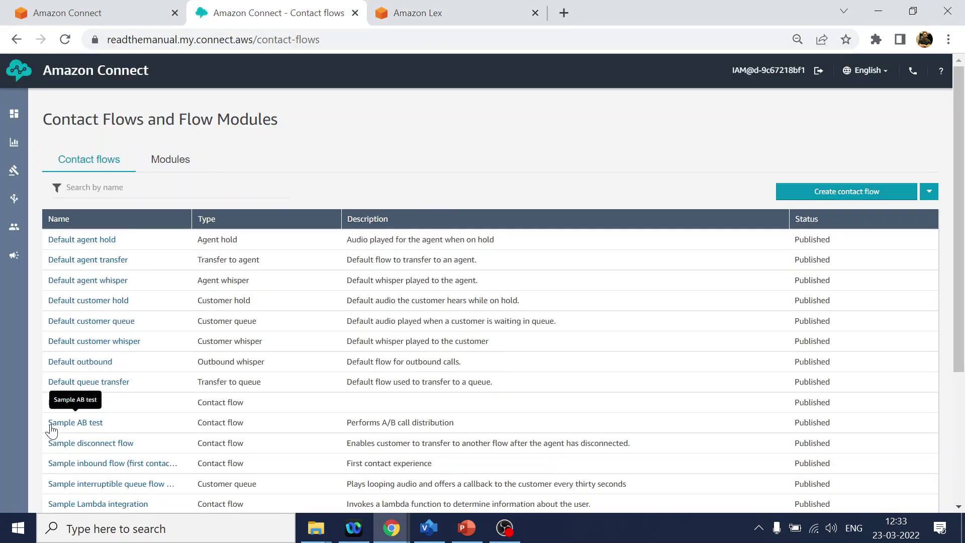
left_click(67, 405)
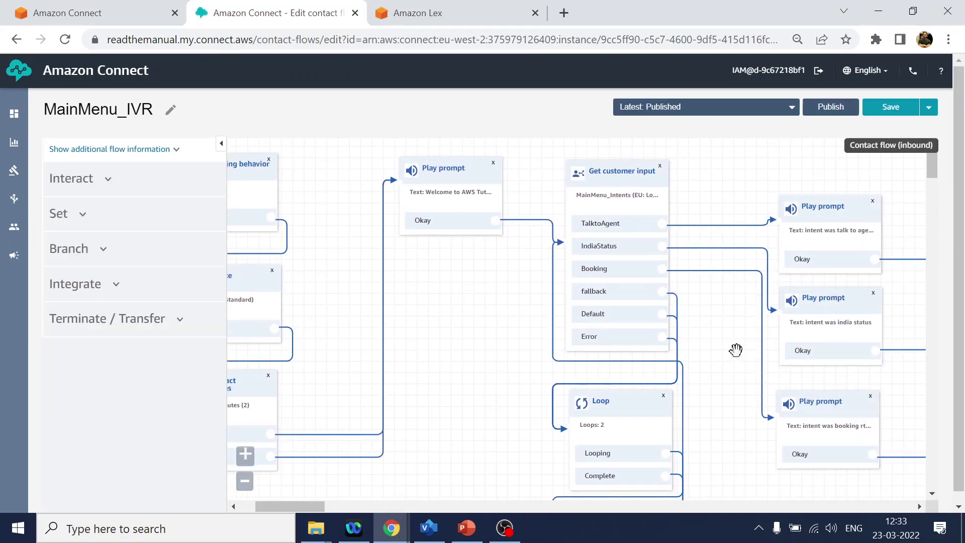
left_click_drag(734, 349, 588, 338)
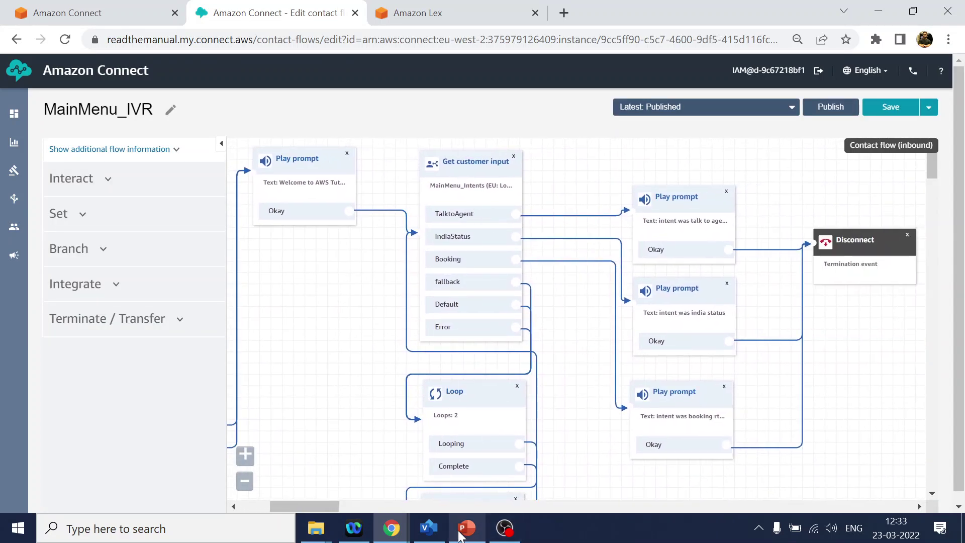
- Copy the RTPCR booking reply text from the Visio diagram for use in the flow
left_click(429, 528)
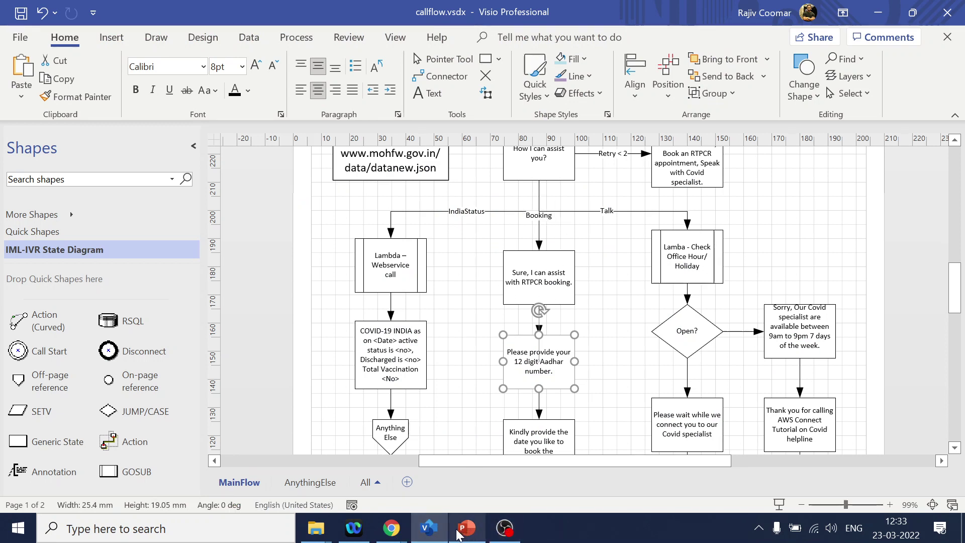
mouse_move(392, 530)
left_click(307, 457)
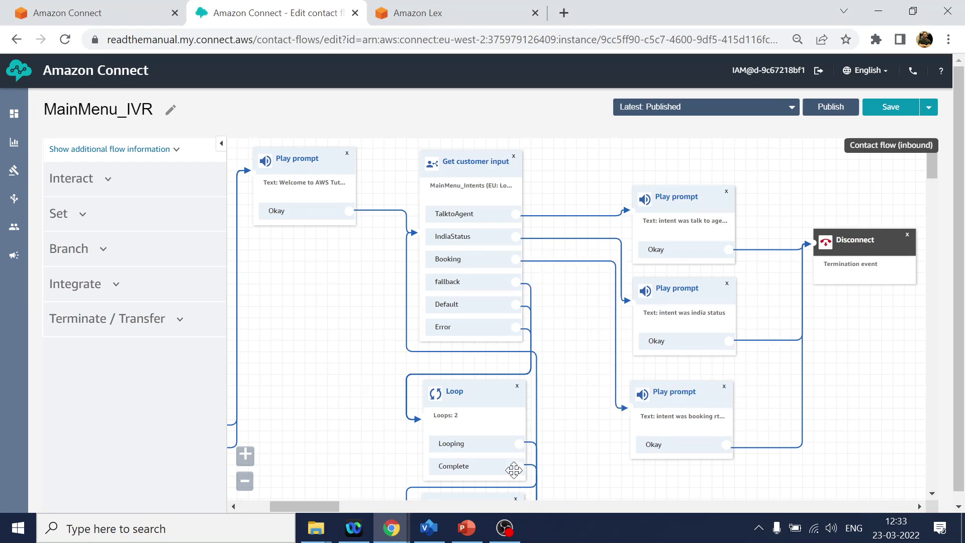
left_click(431, 534)
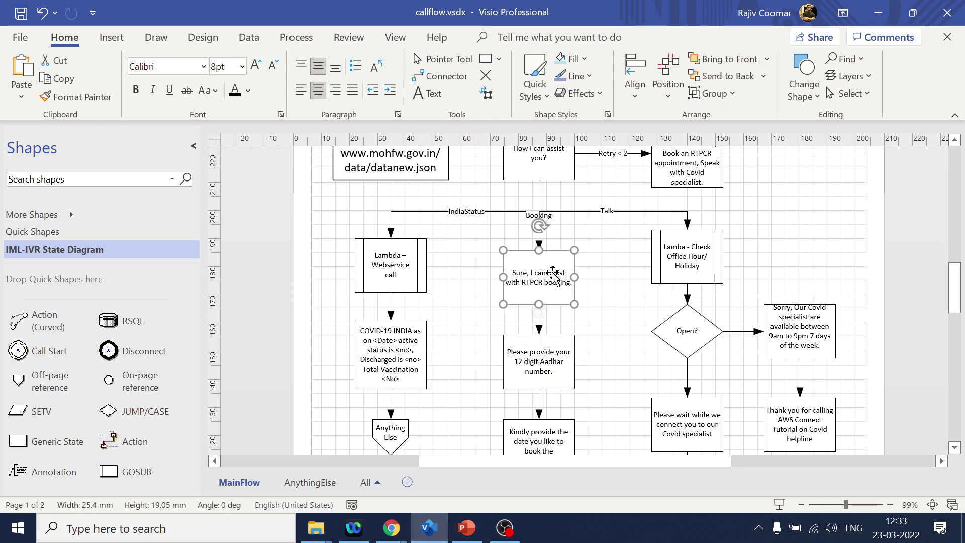
double_click(549, 276)
key("ctrl+c")
key("alt+Tab")
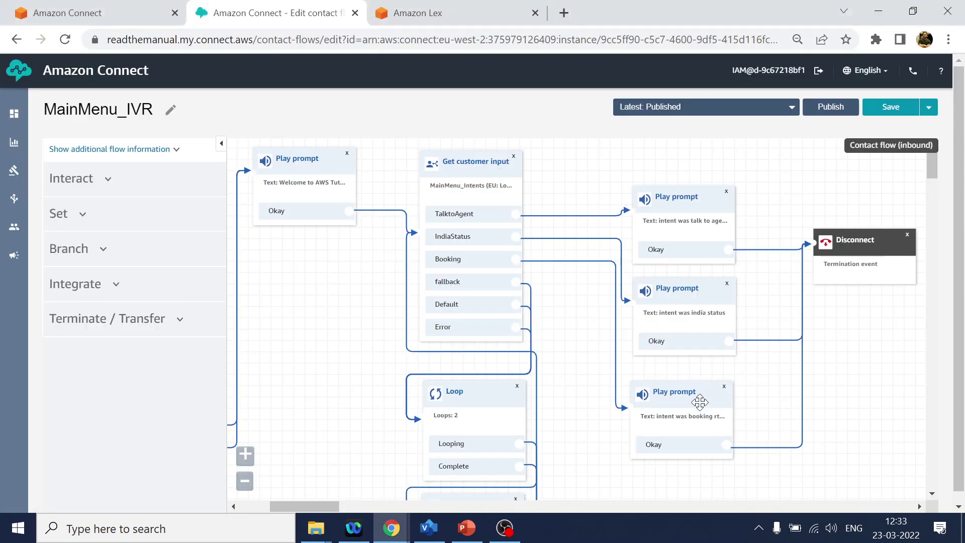
- Replace the Booking Play prompt text with 'Sure, I can assist with RTPCR booking.' and save
left_click(686, 402)
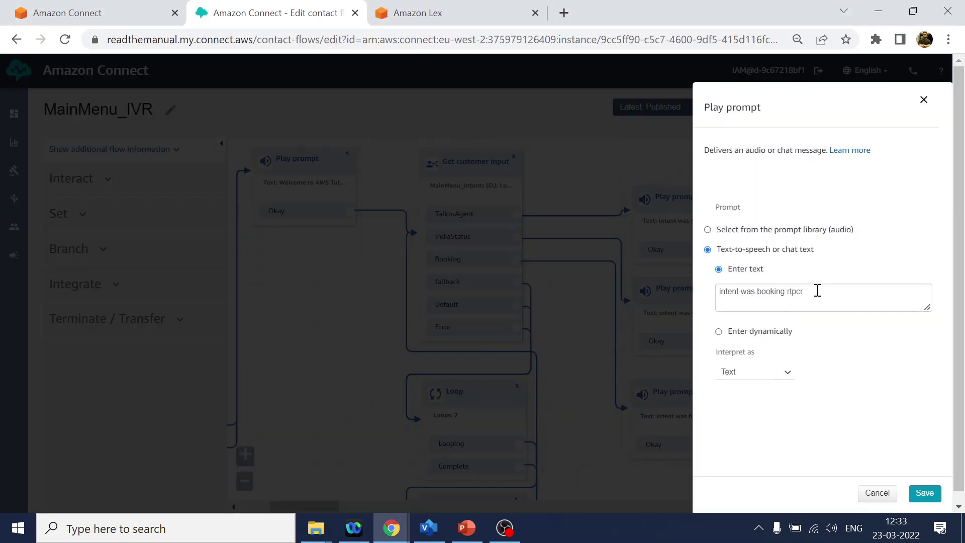
left_click_drag(816, 291, 706, 297)
key("ctrl+v")
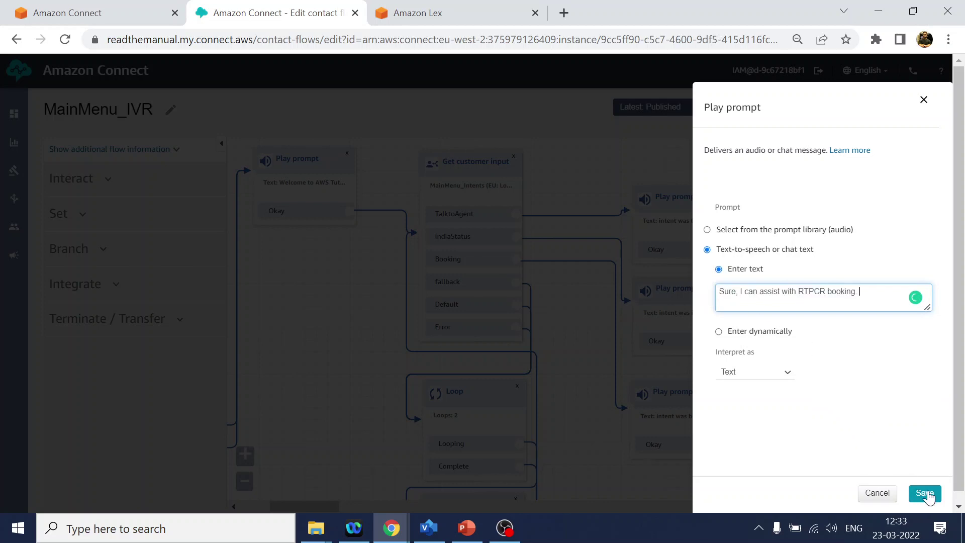
left_click(924, 492)
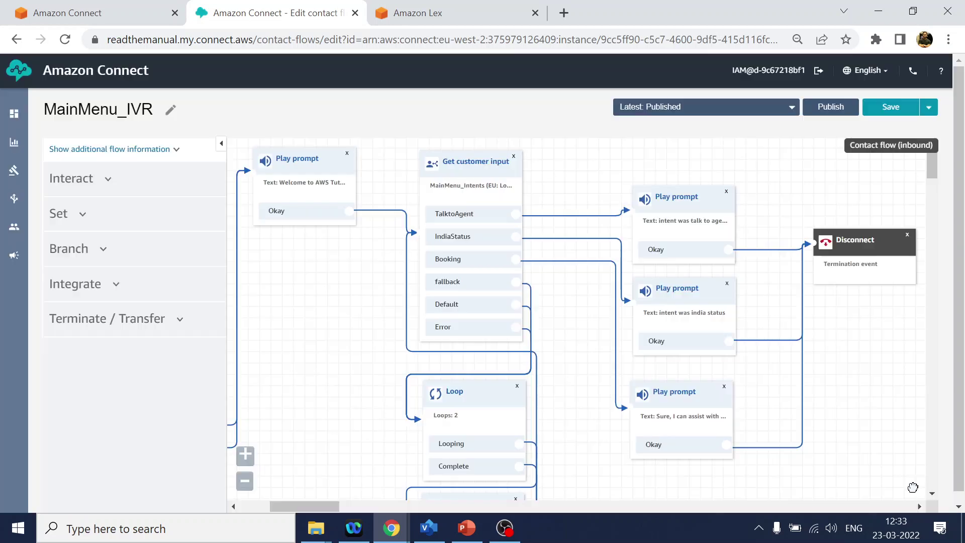
- Add a Get customer input block and connect the booking prompt's Okay output to it
left_click(108, 185)
left_click_drag(115, 275, 879, 391)
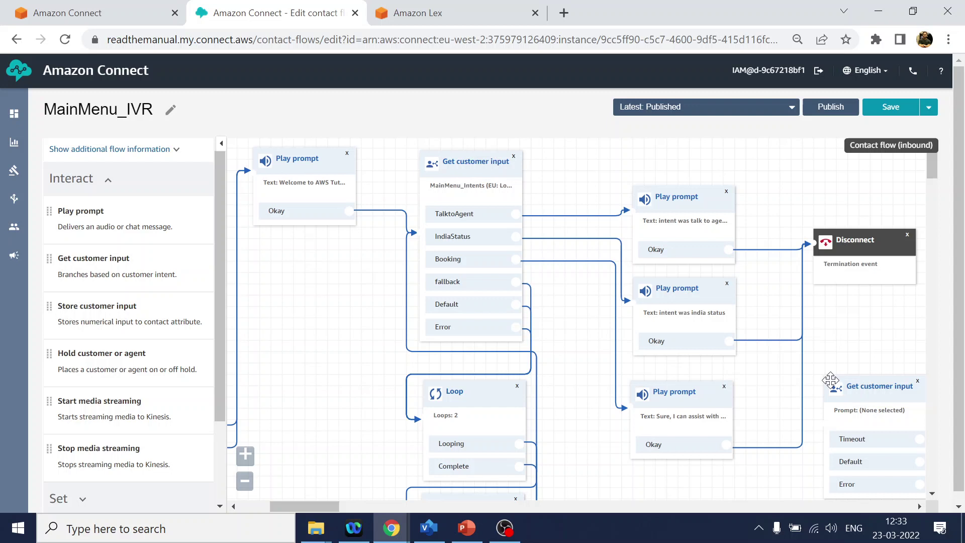
left_click_drag(766, 364, 727, 259)
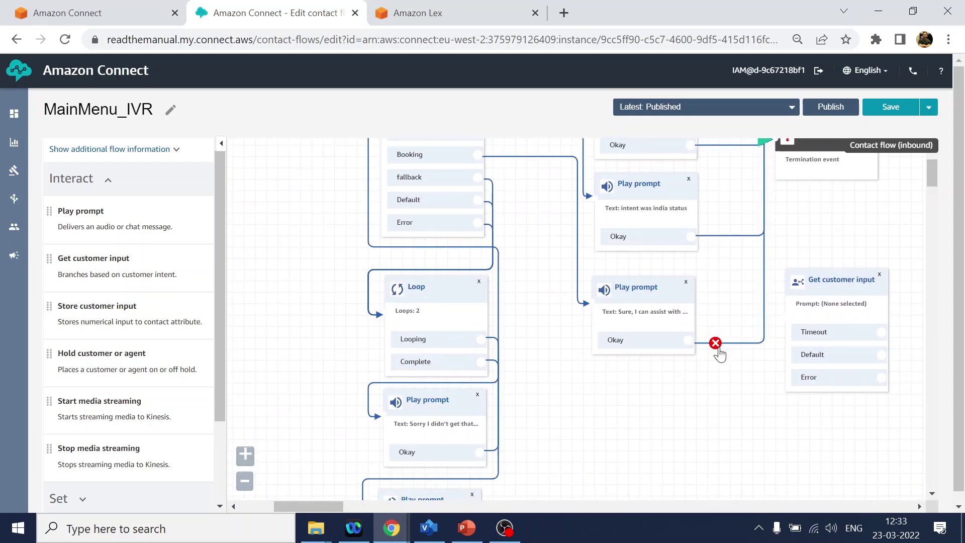
left_click_drag(688, 339, 801, 293)
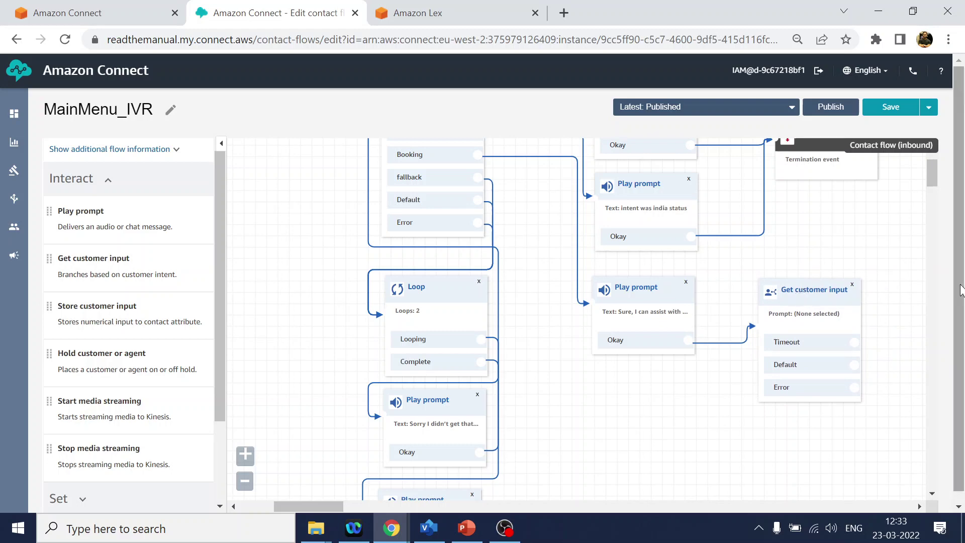
key("alt+Tab")
- Set Get customer input to a text-to-speech prompt asking for the 12 digit Aadhar number, without the period
double_click(517, 352)
key("ctrl+c")
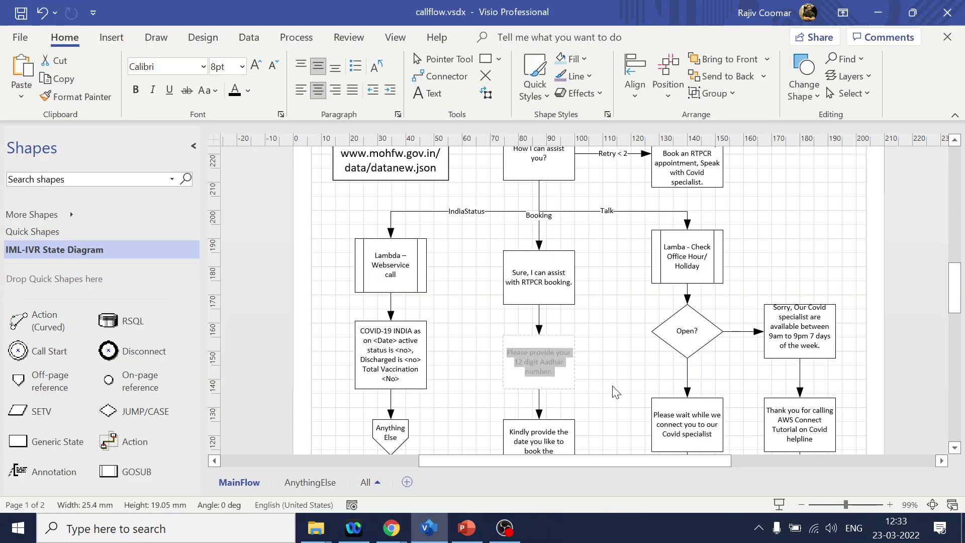
key("alt+Tab")
left_click(815, 286)
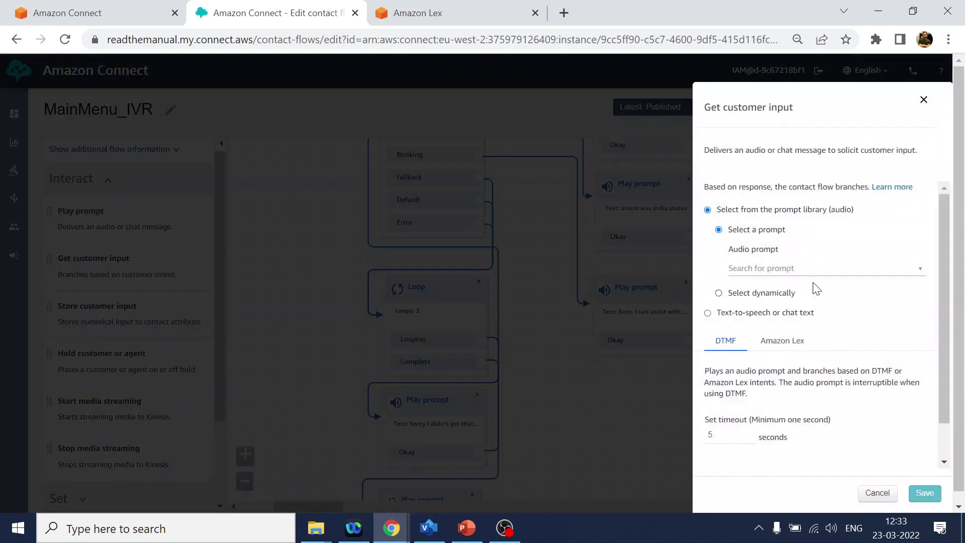
left_click(751, 314)
left_click(765, 271)
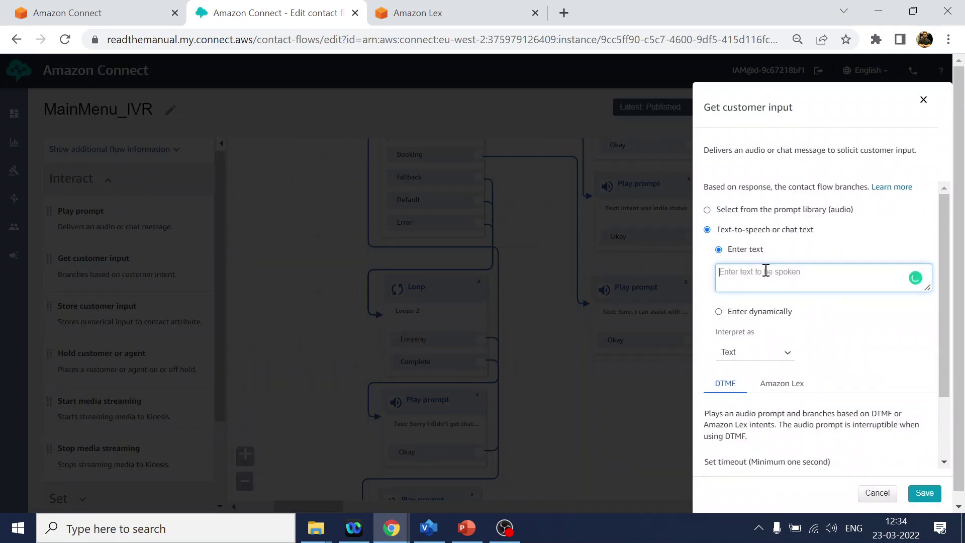
key("ctrl+v")
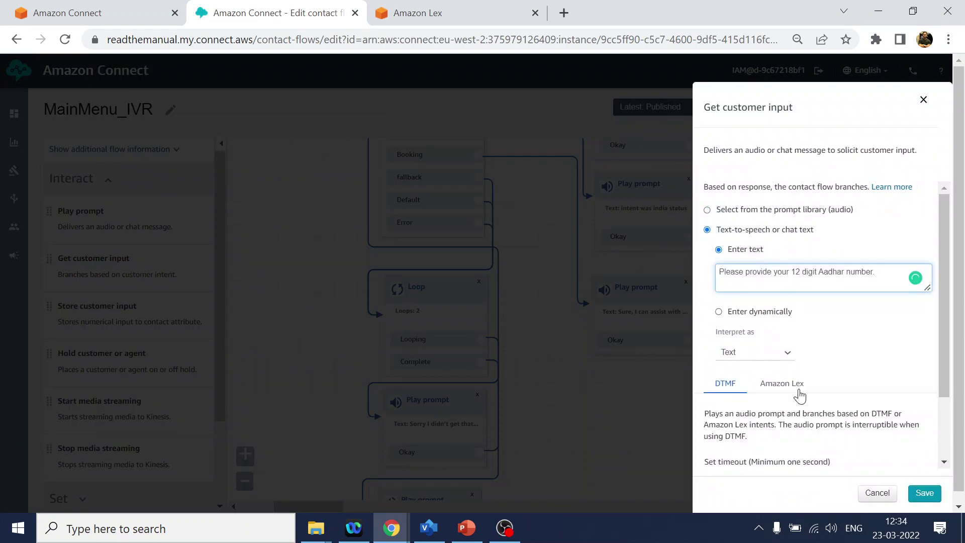
key("BackSpace")
left_click(444, 14)
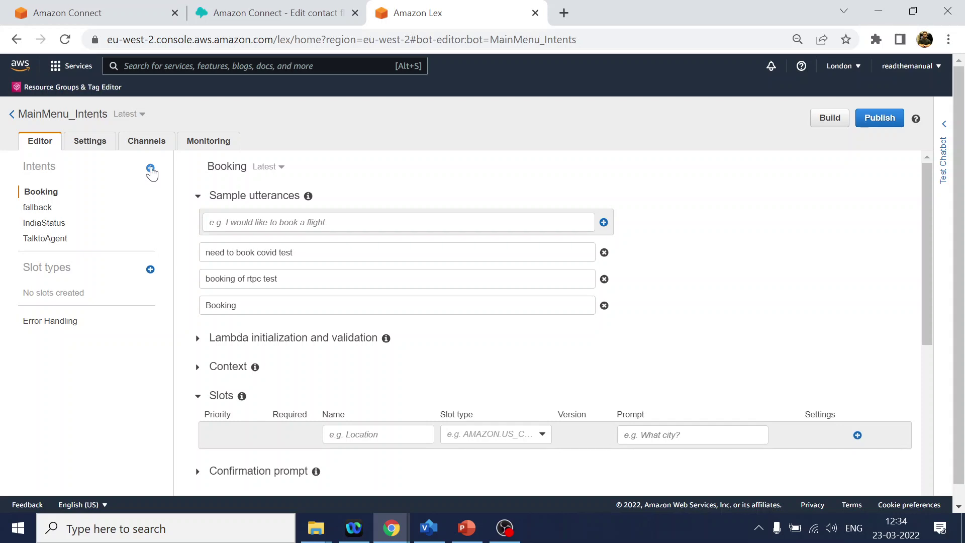
- Create a new empty intent named GetAadharNumber, then check the Aadhar shape in Visio
left_click(151, 168)
left_click(353, 178)
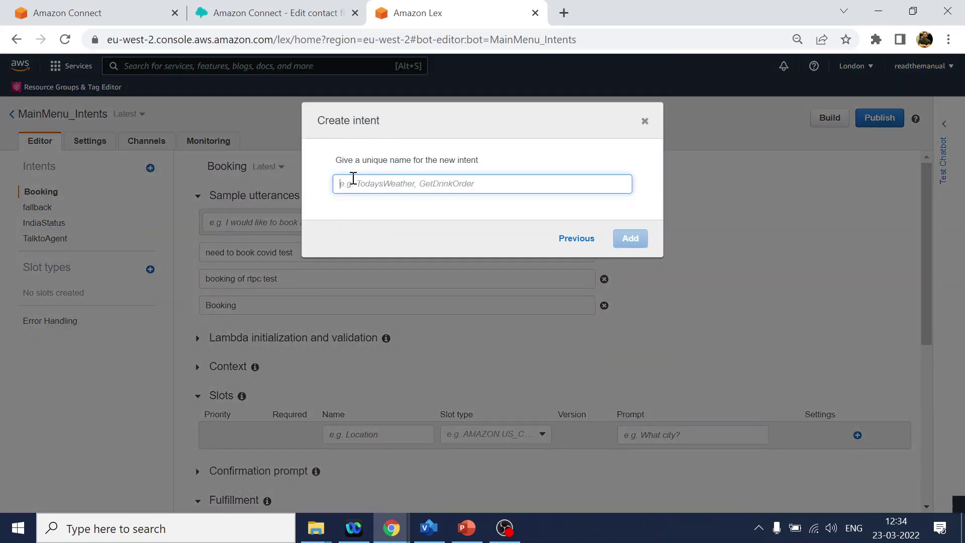
type("GetAadharNumber")
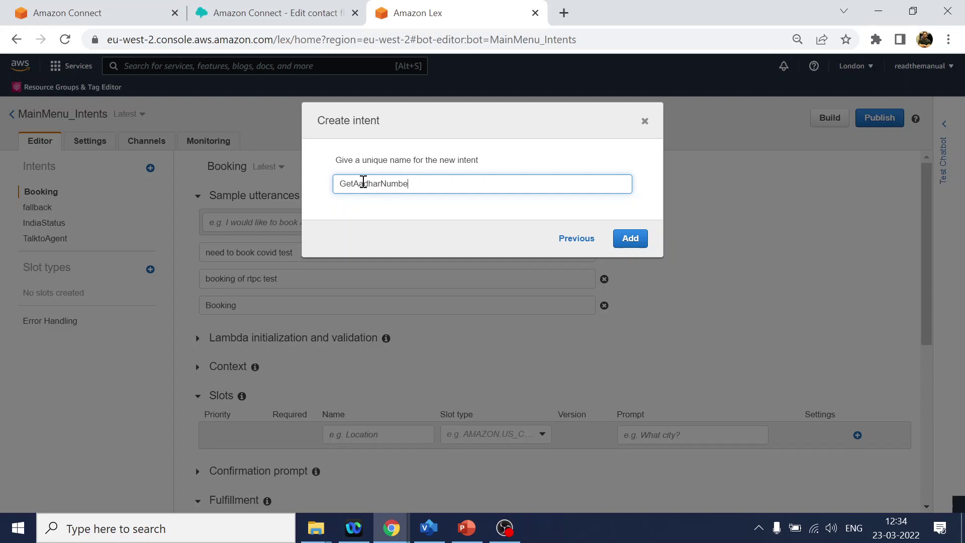
left_click(637, 243)
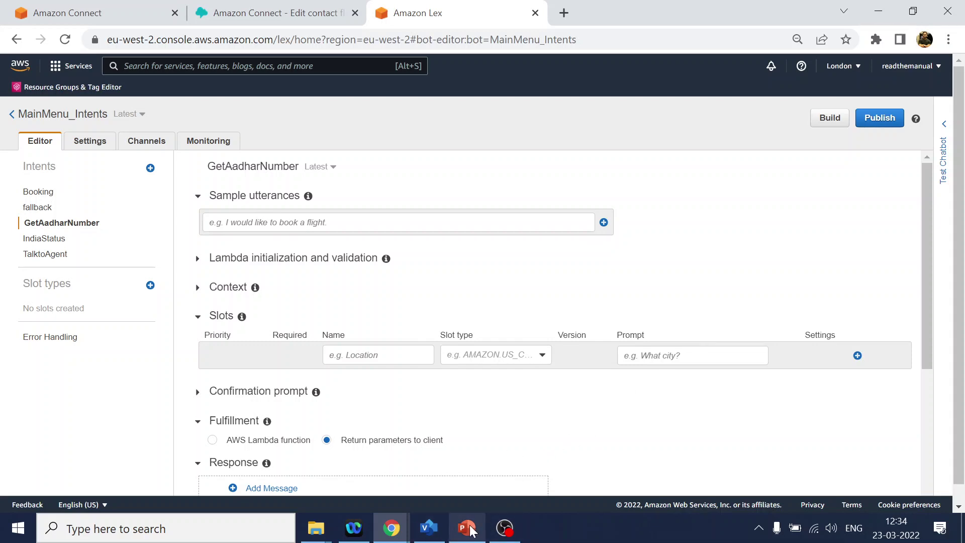
left_click(428, 527)
left_click(600, 380)
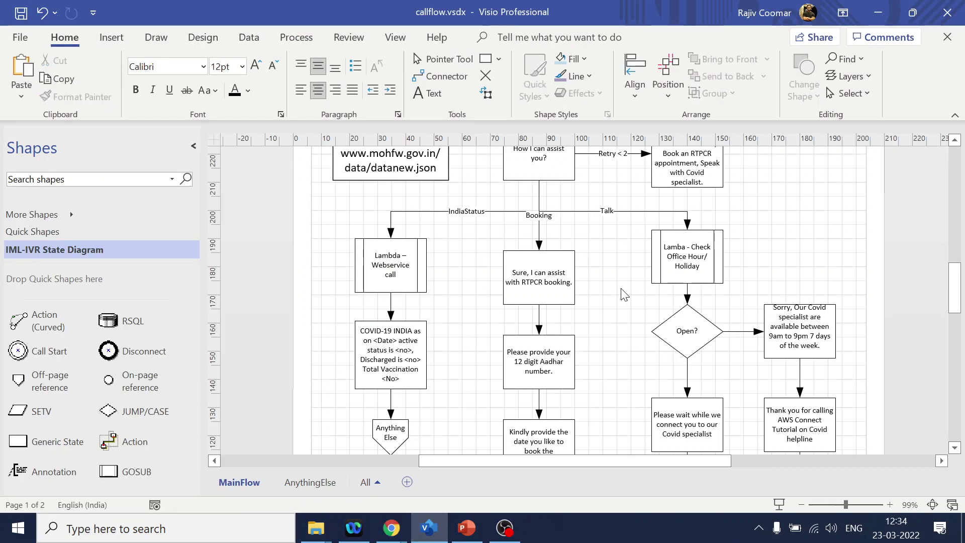
- Begin a new slot type that extends the built-in AMAZON.AlphaNumeric type
key("alt+Tab")
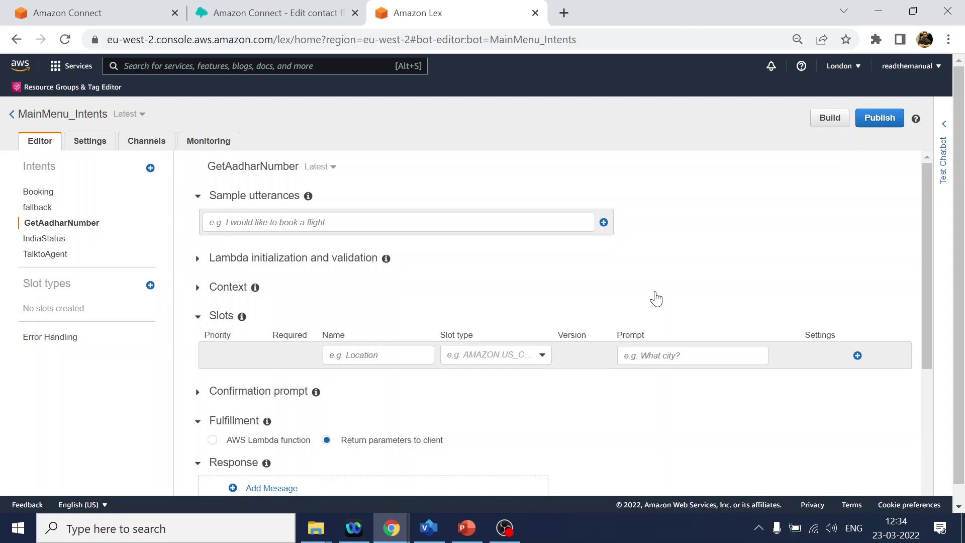
left_click(227, 261)
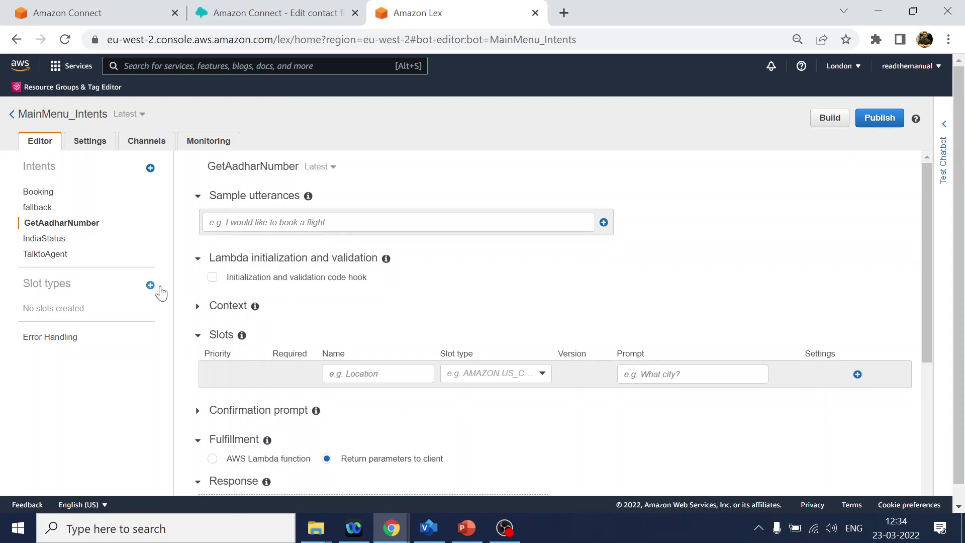
left_click(150, 285)
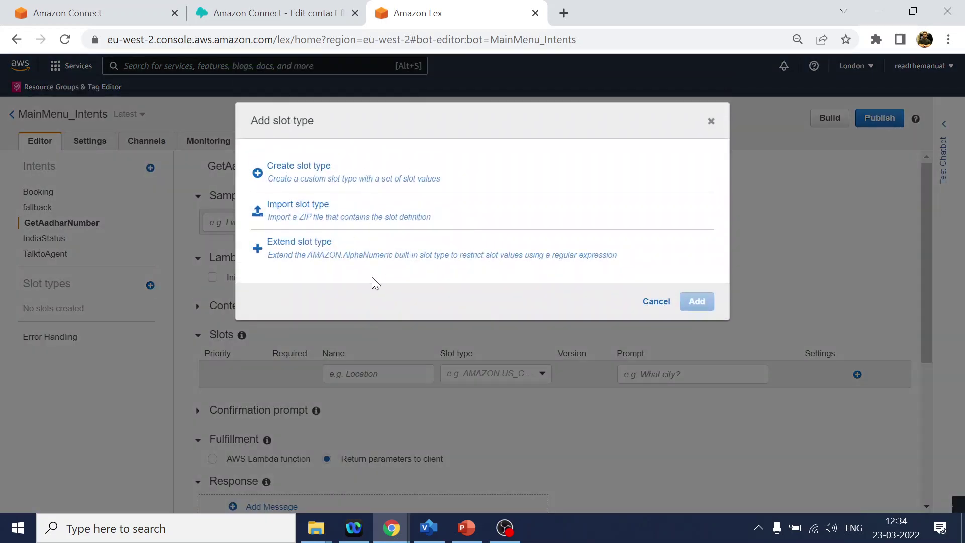
left_click(313, 255)
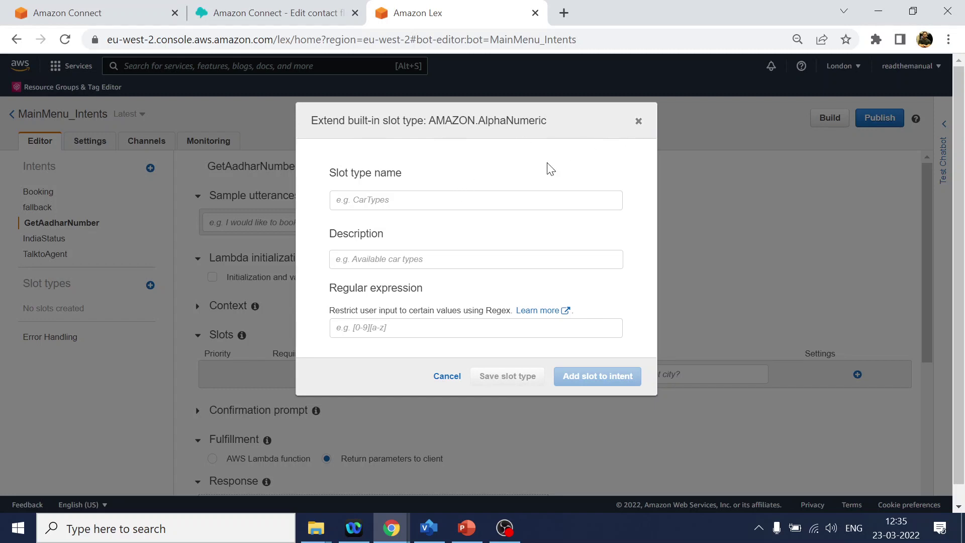
- Enter AadharNumber as the slot type name and reuse it as the description
left_click(360, 199)
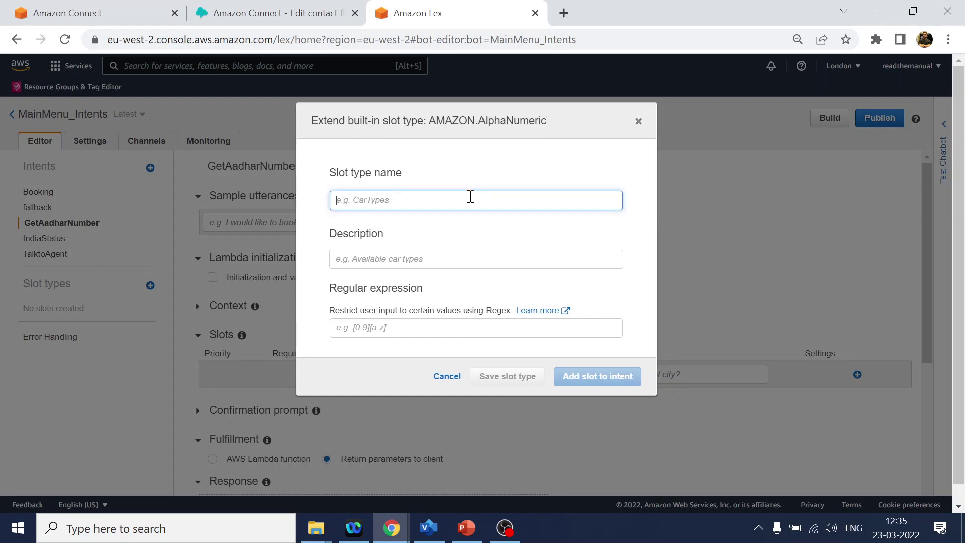
type("AadharNumber")
double_click(470, 196)
key("ctrl+c")
left_click(370, 260)
key("ctrl+v")
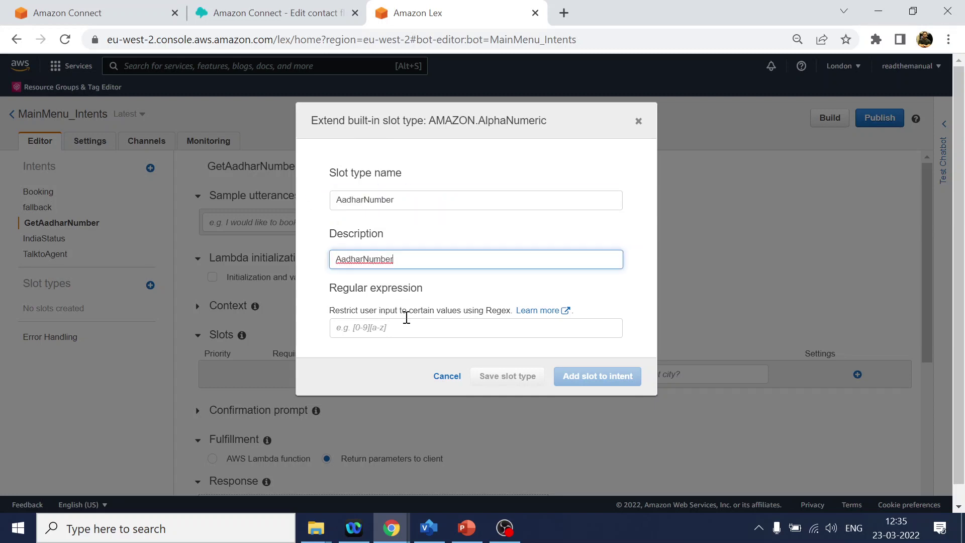
left_click(408, 327)
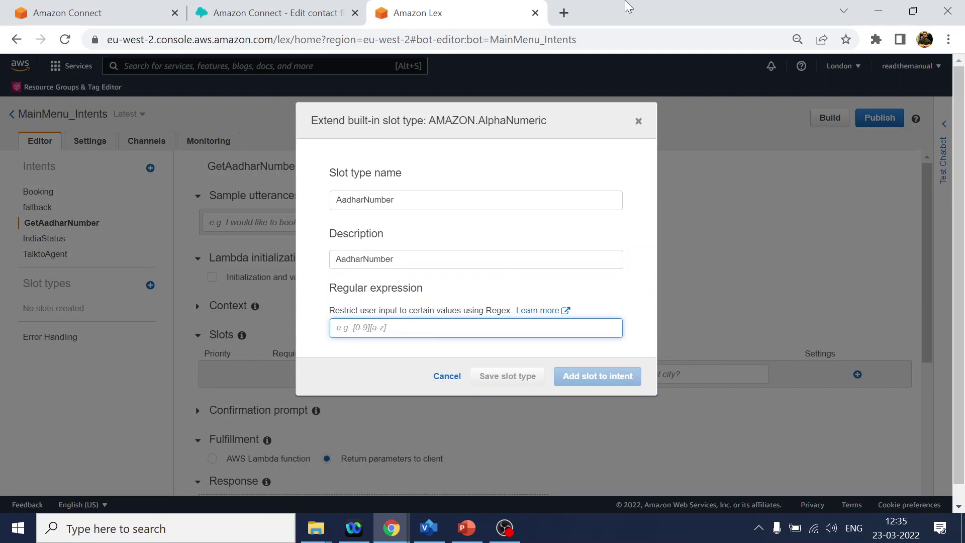
- On regex101, test the pattern [0-9]{12} against a 12-digit sample number
left_click(564, 13)
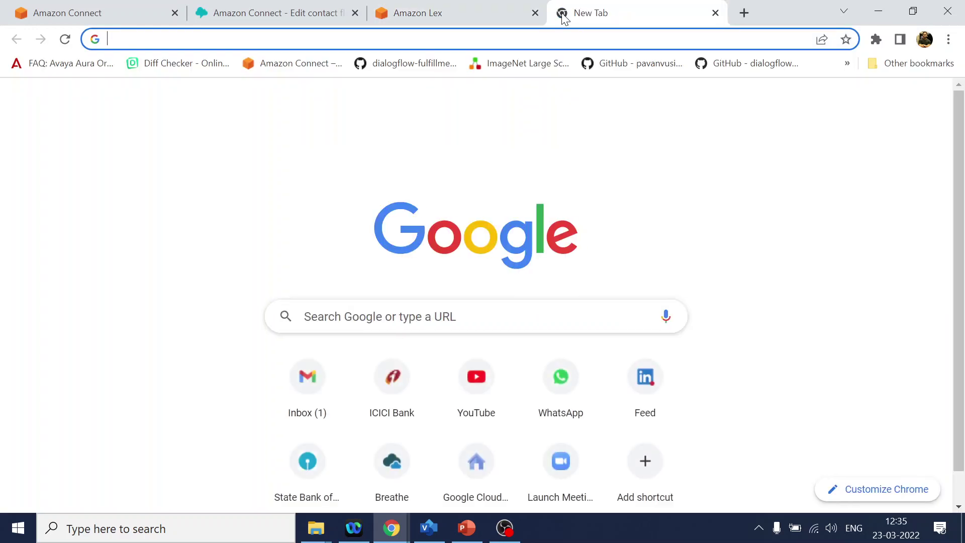
type("regex")
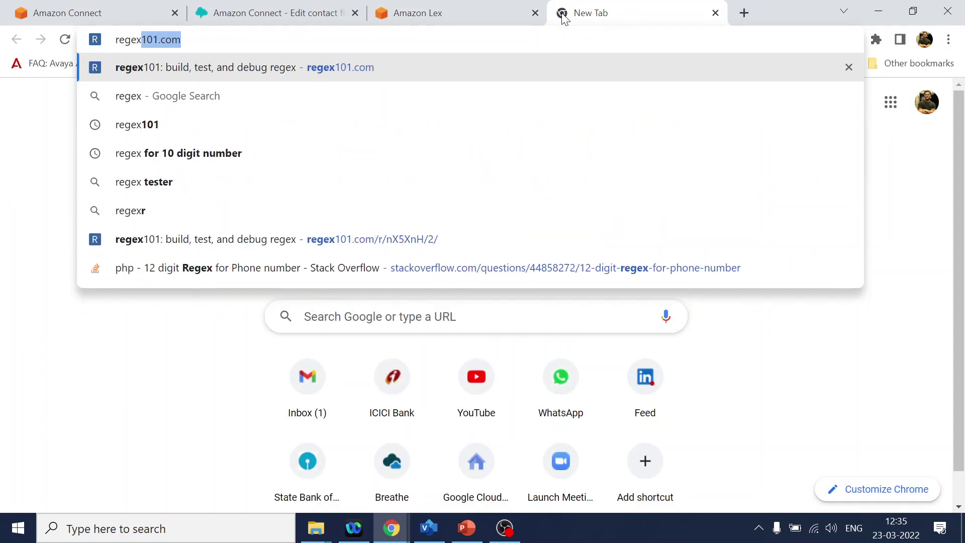
key("Return")
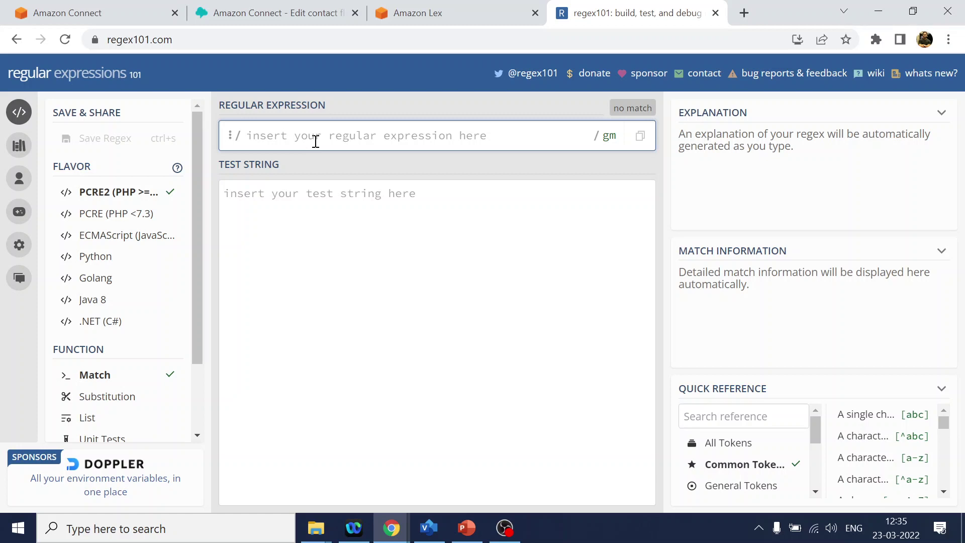
type("[")
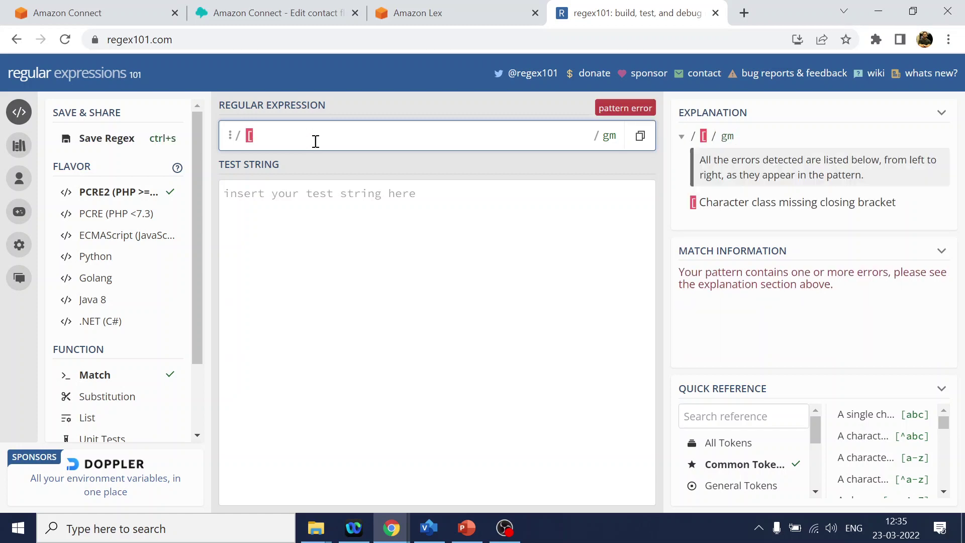
type("0-9")
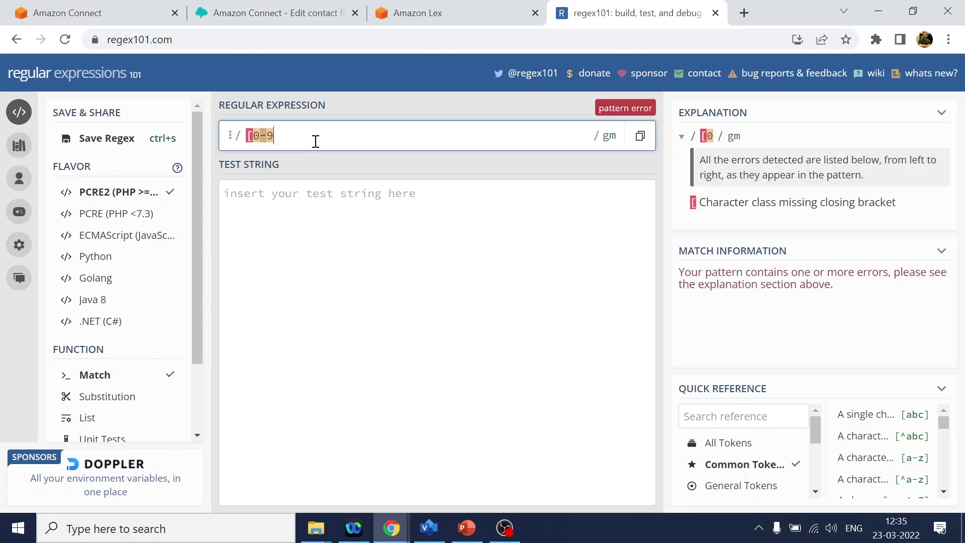
type("]{")
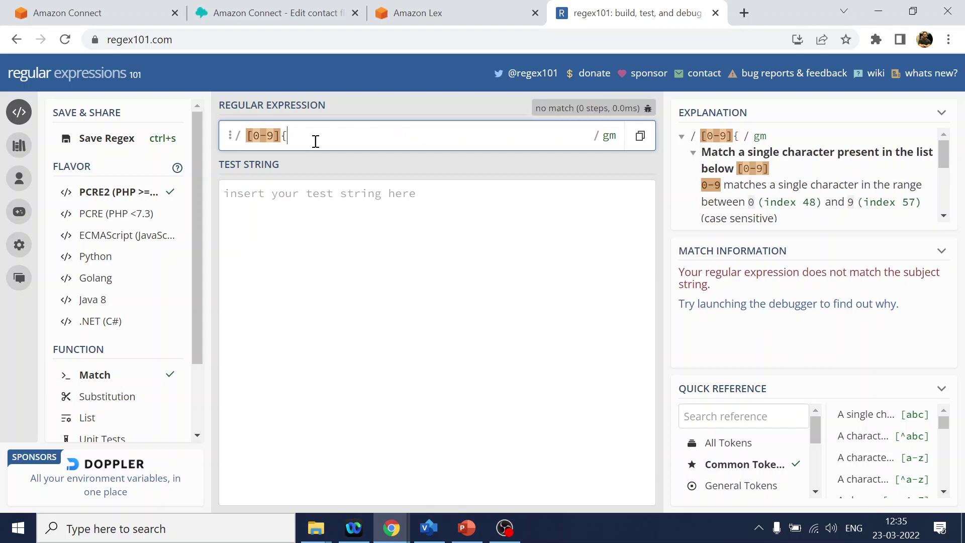
type("12}")
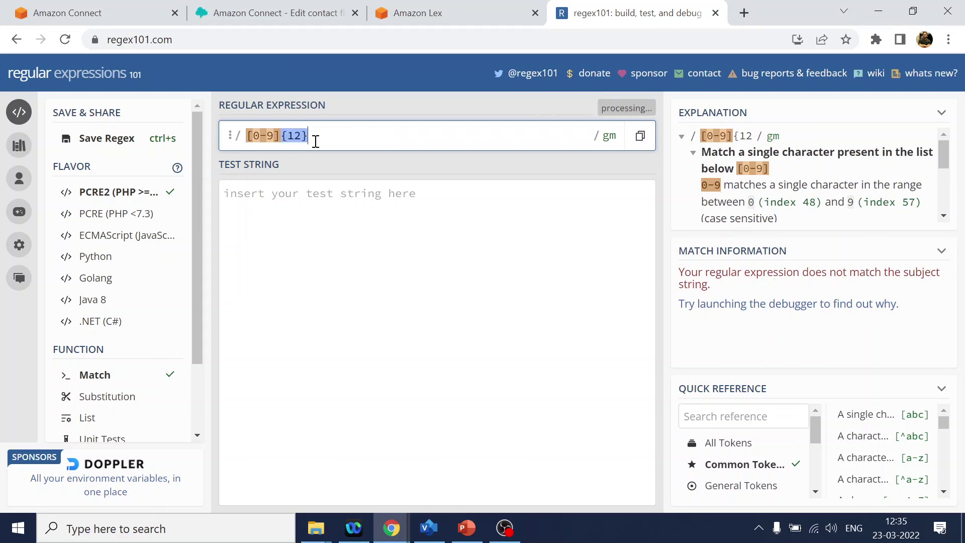
left_click(306, 195)
type("132")
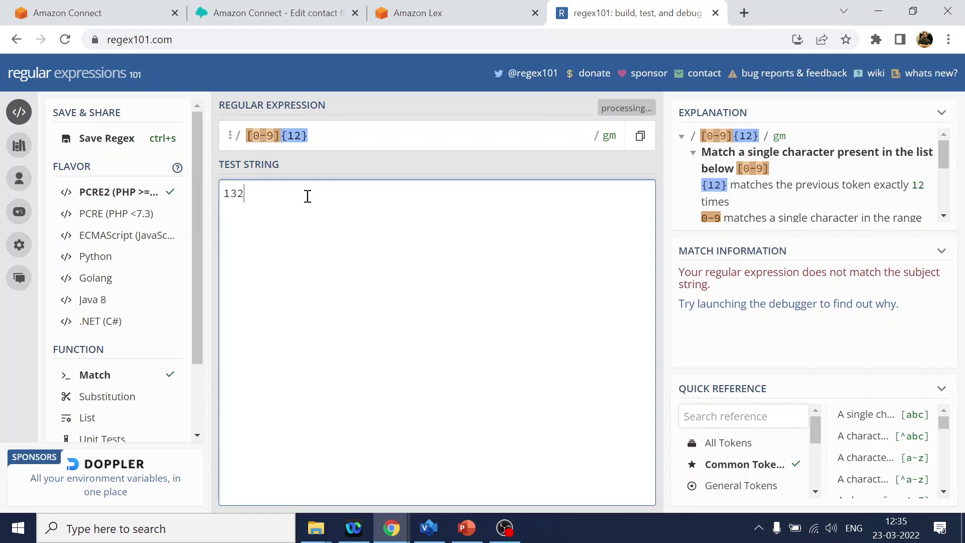
type("412341234")
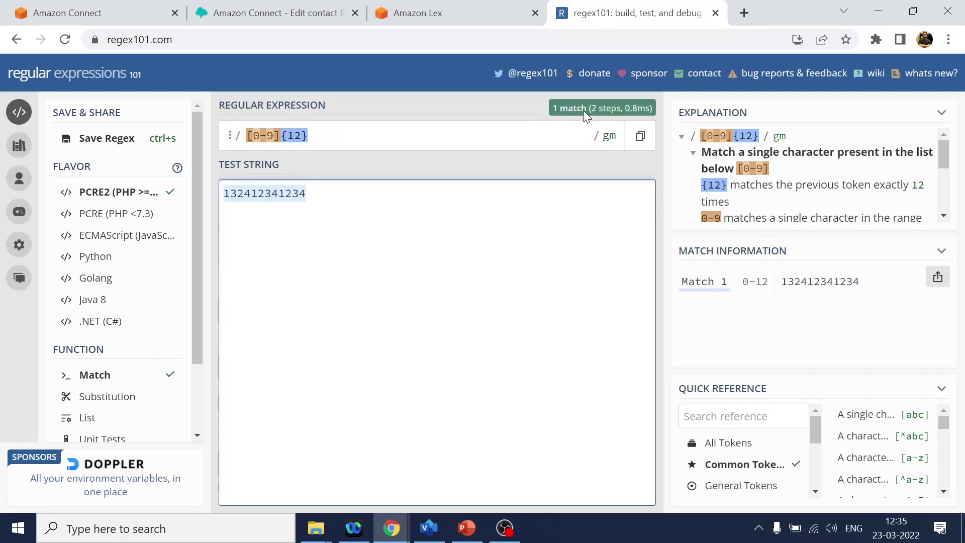
left_click(325, 141)
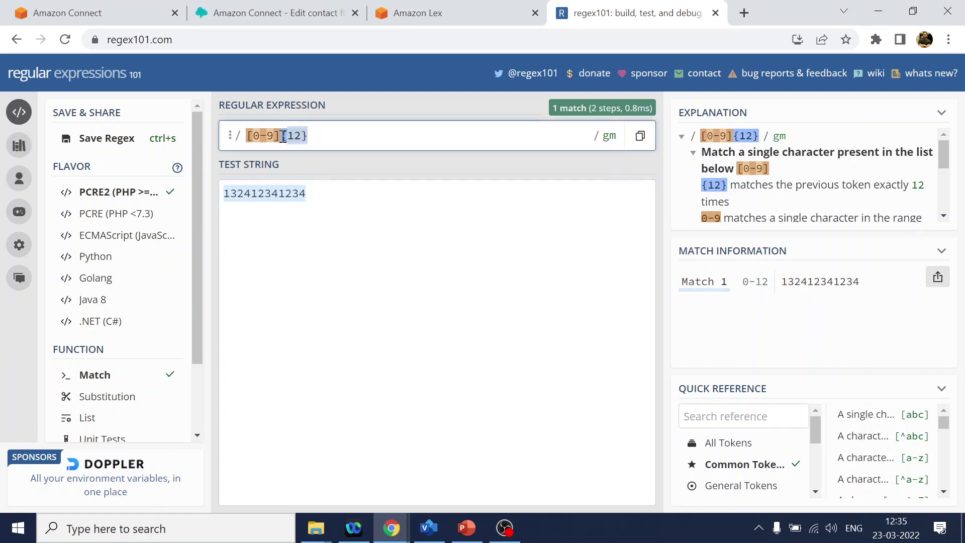
- Paste [0-9]{12} as the slot type's regular expression and add the AadharNumber slot type
left_click(436, 14)
type("[0-9]{12}")
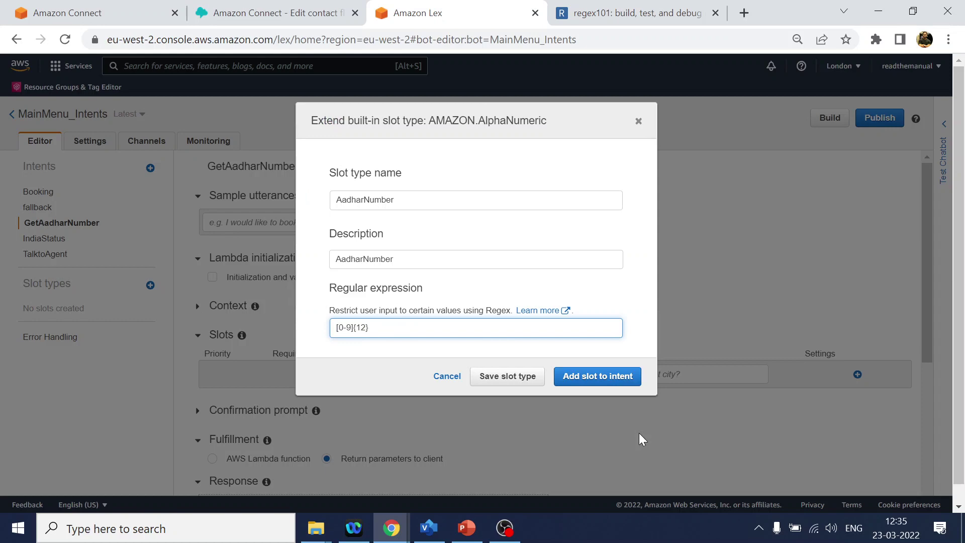
left_click(610, 377)
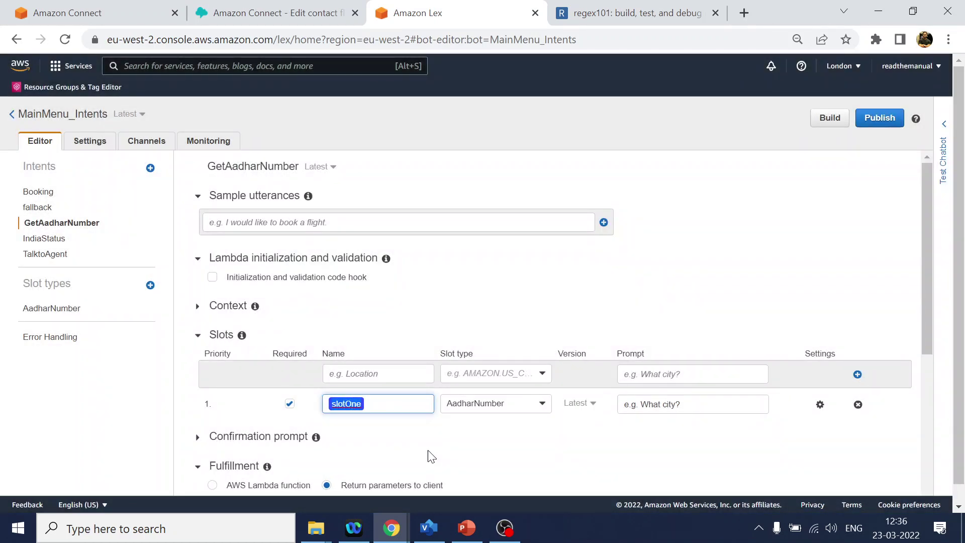
- Name the slot AadharNumber with prompt 'Sorry I didn't get that, please provide 12 digit Aadhar number'
type("AadharNumber")
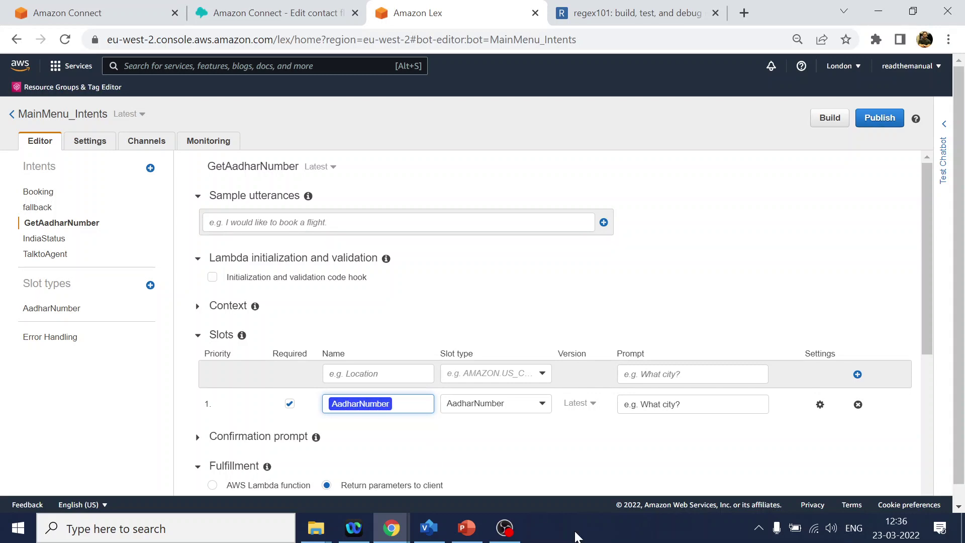
triple_click(695, 400)
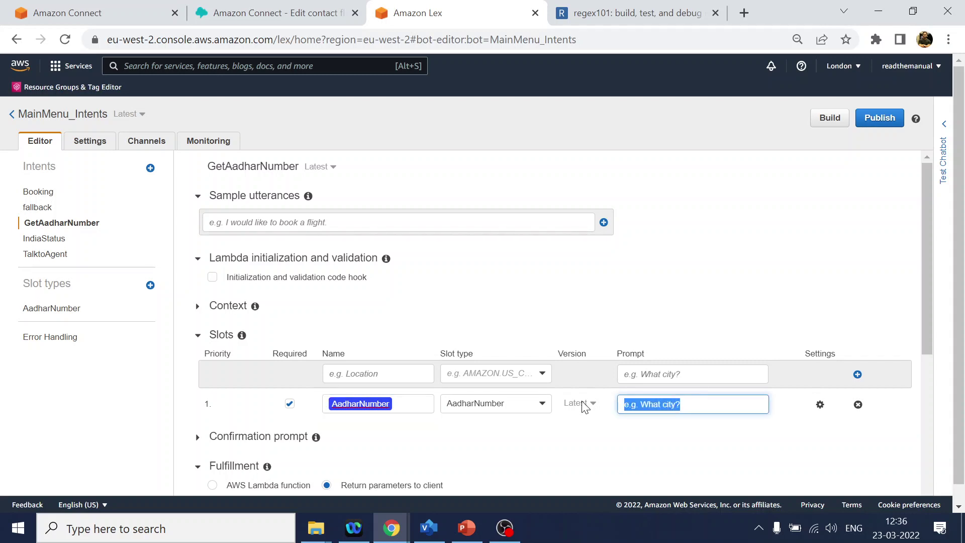
type("So")
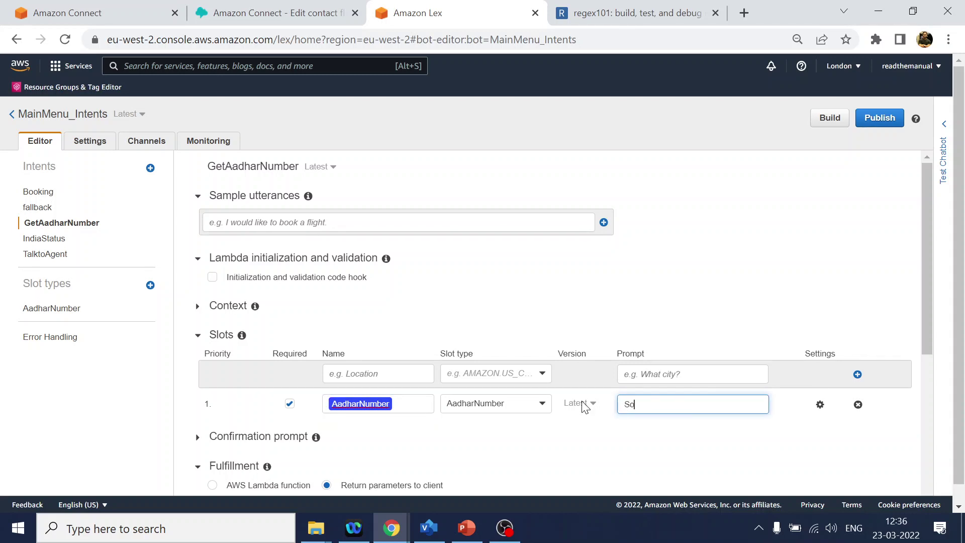
type("rry I didn't get that, please provide")
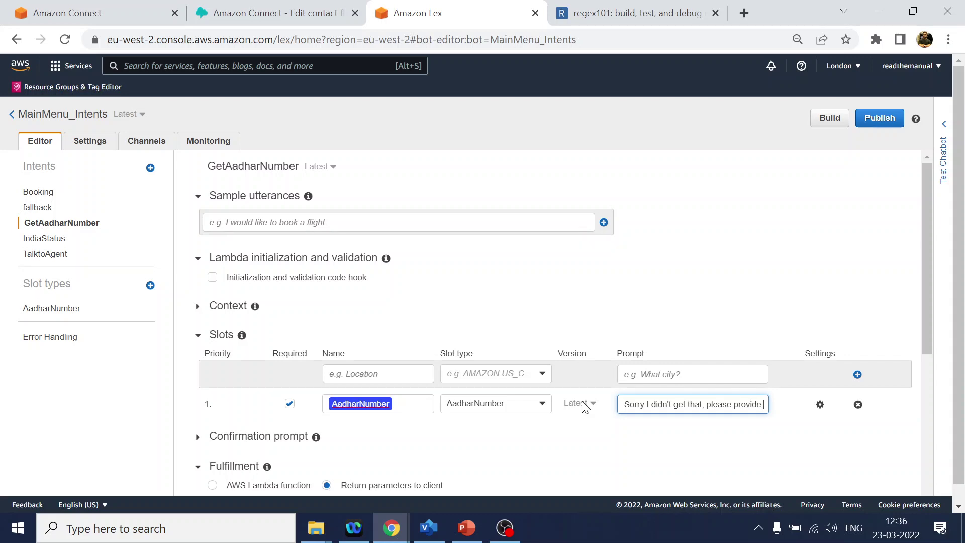
type(" 12 d")
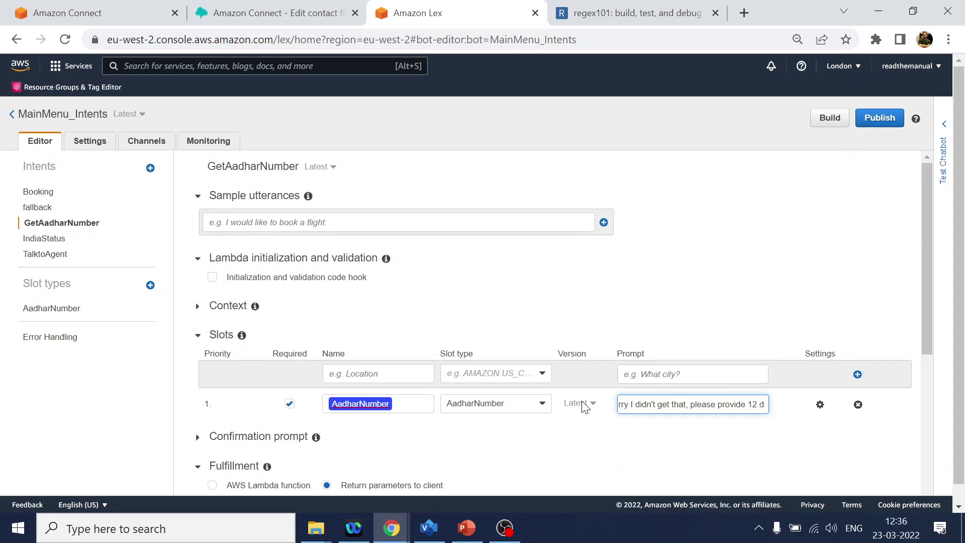
type("ig")
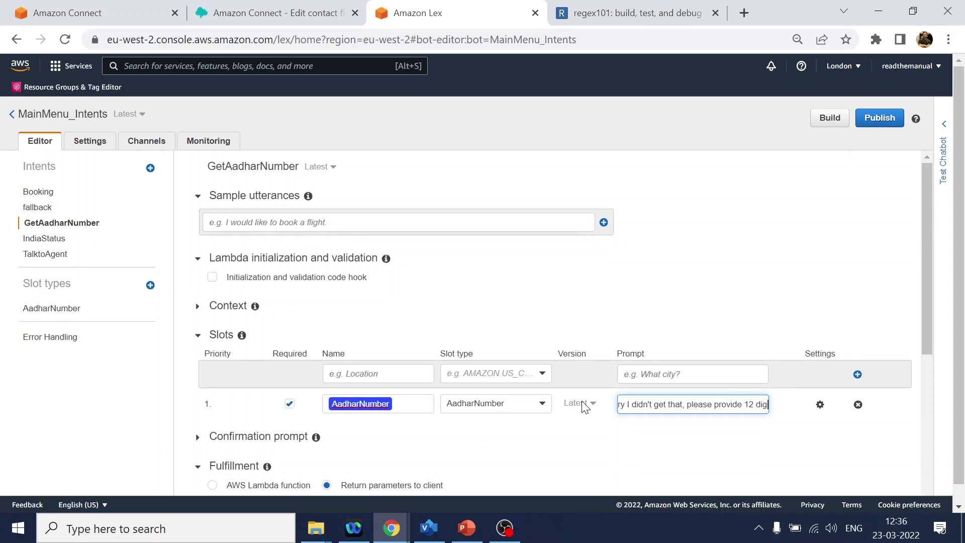
type("it")
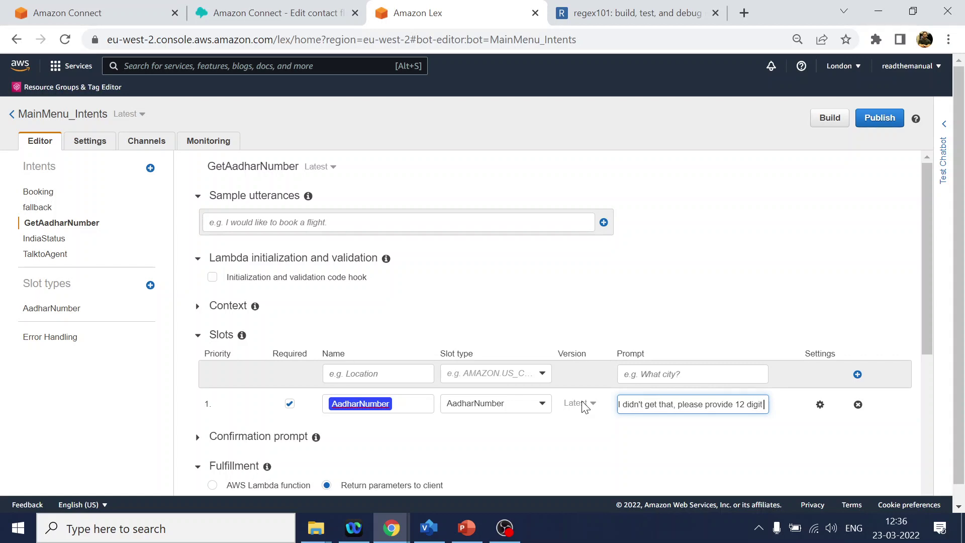
type(" Aad")
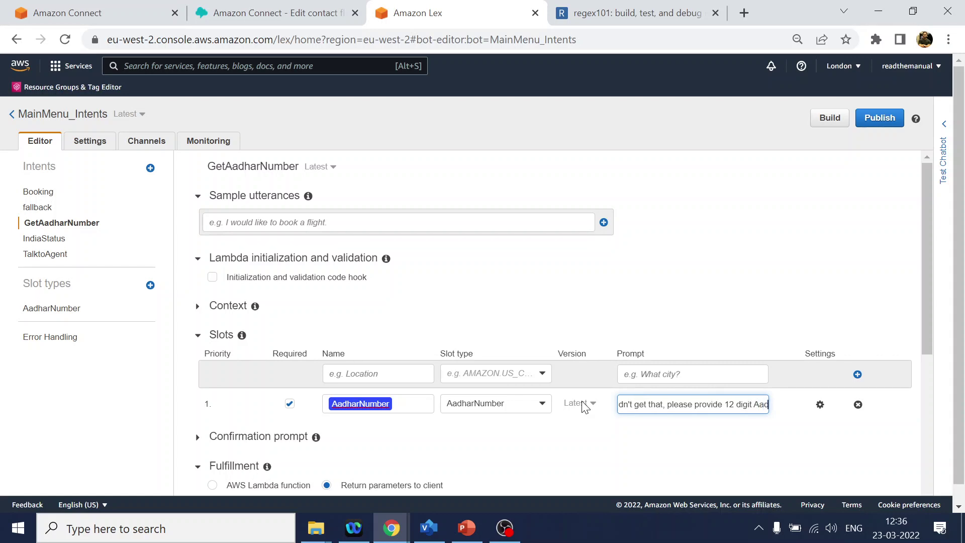
type("har number")
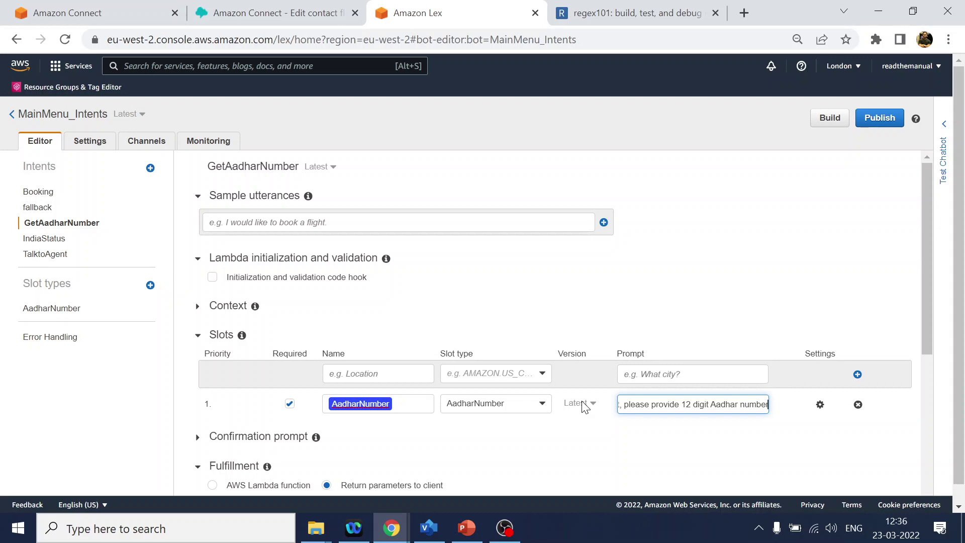
- Add the utterance 'its {AadharNumber}', mapping the typed number to the AadharNumber slot
left_click(260, 216)
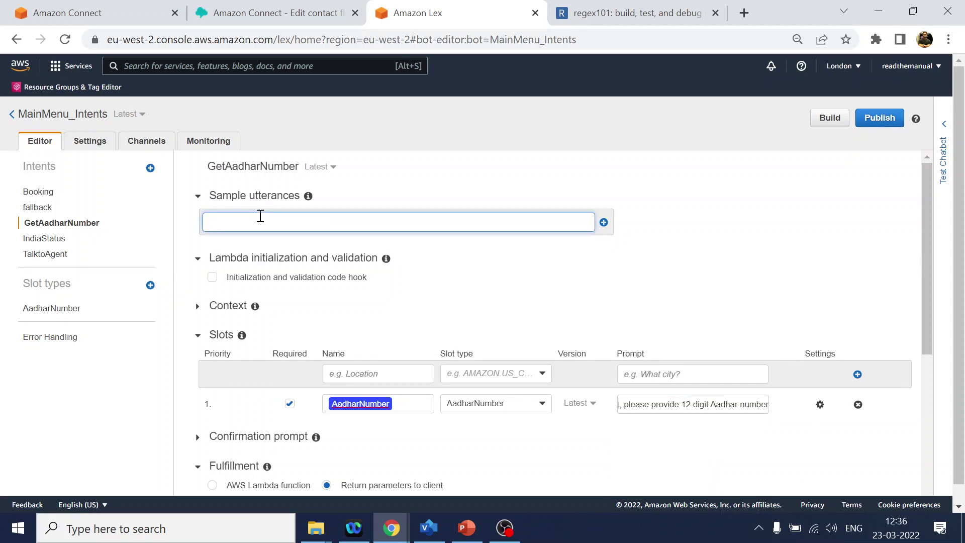
type("its 12341241234")
key("Return")
double_click(260, 253)
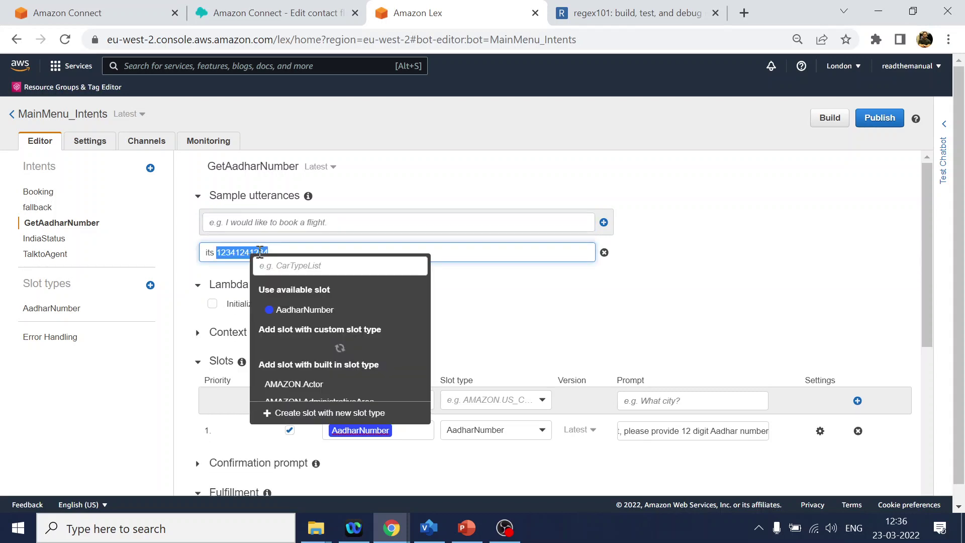
left_click(301, 310)
- Add the utterance 'my aadhar is {AadharNumber}', mapping the number to the AadharNumber slot
left_click(280, 221)
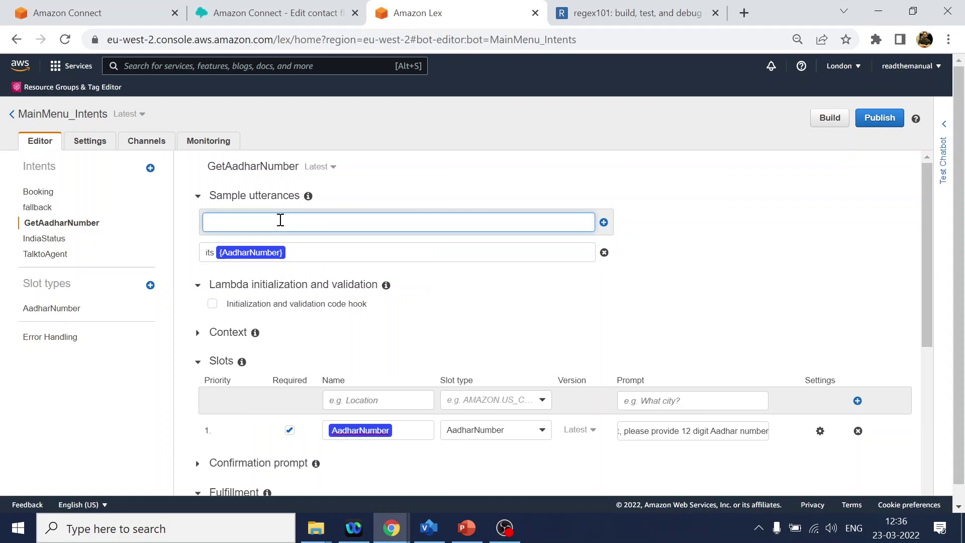
key("Return")
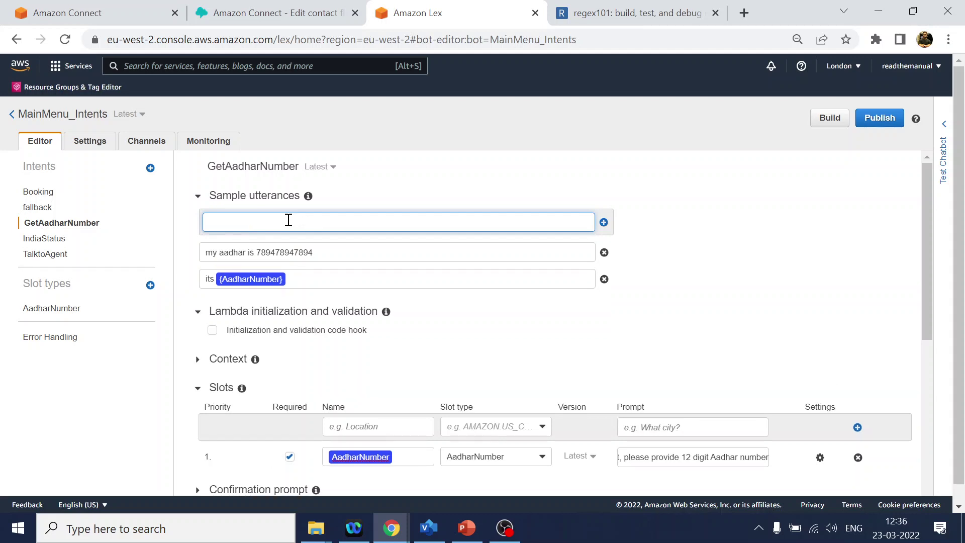
double_click(298, 249)
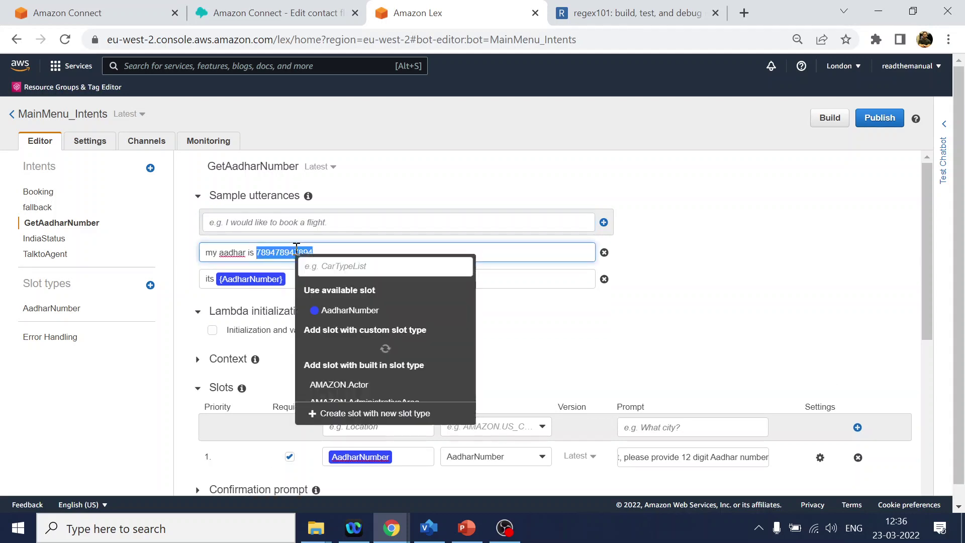
left_click(339, 310)
- Save the GetAadharNumber intent and start a bot build
scroll(695, 325, "down", 7)
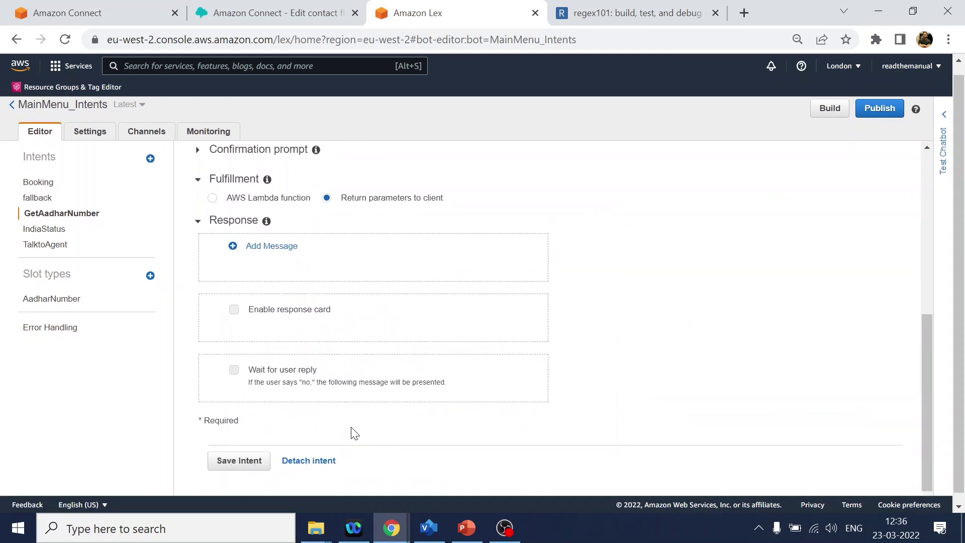
left_click(240, 454)
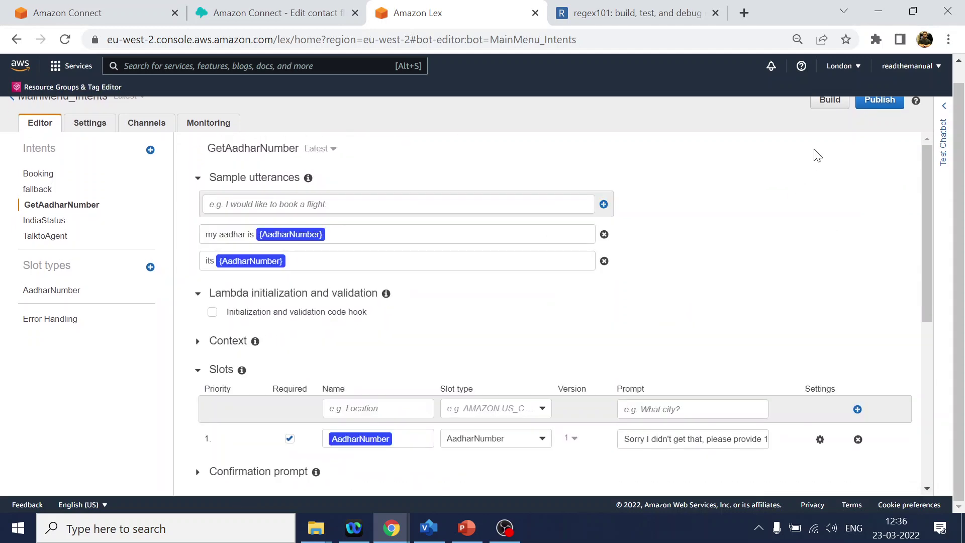
left_click(830, 119)
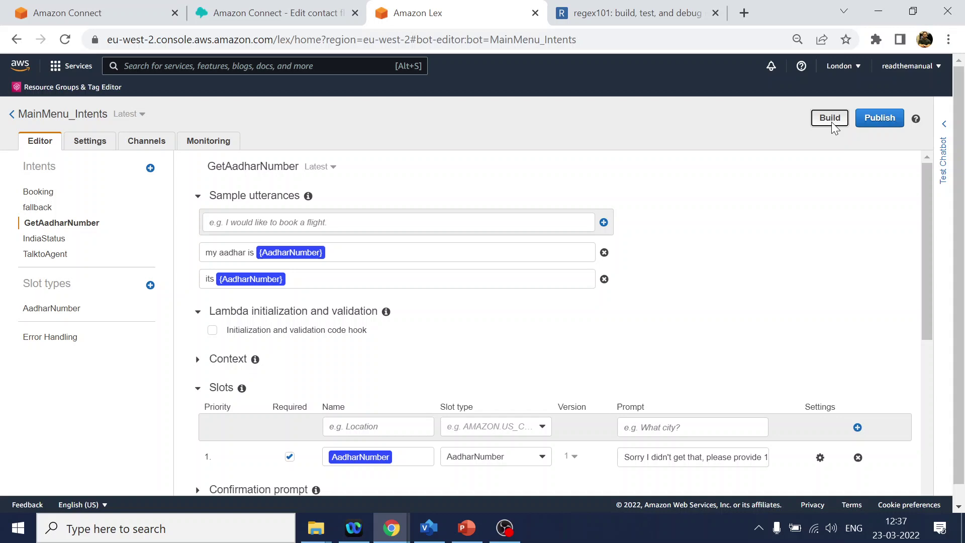
- Confirm the build and send the test number 132 to the bot
left_click(695, 200)
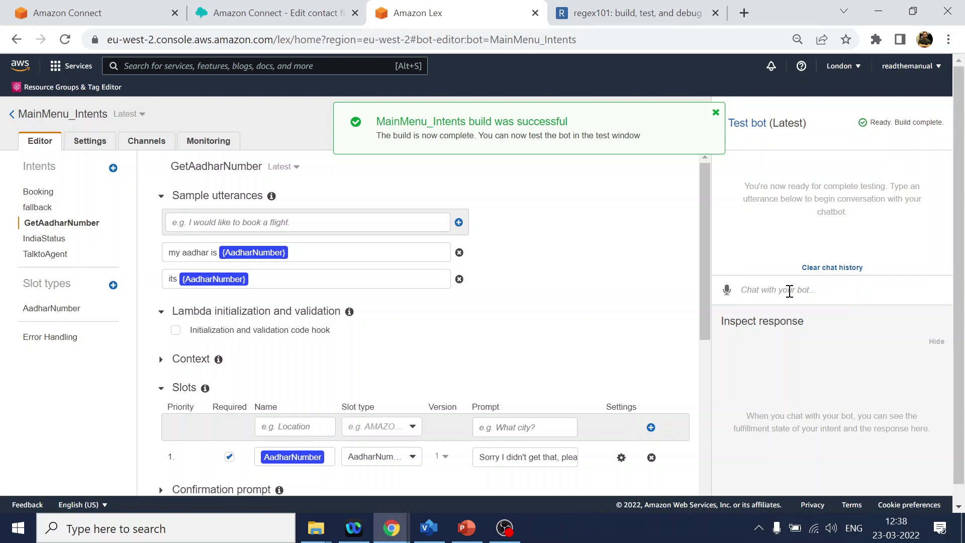
type("132412341234")
key("Return")
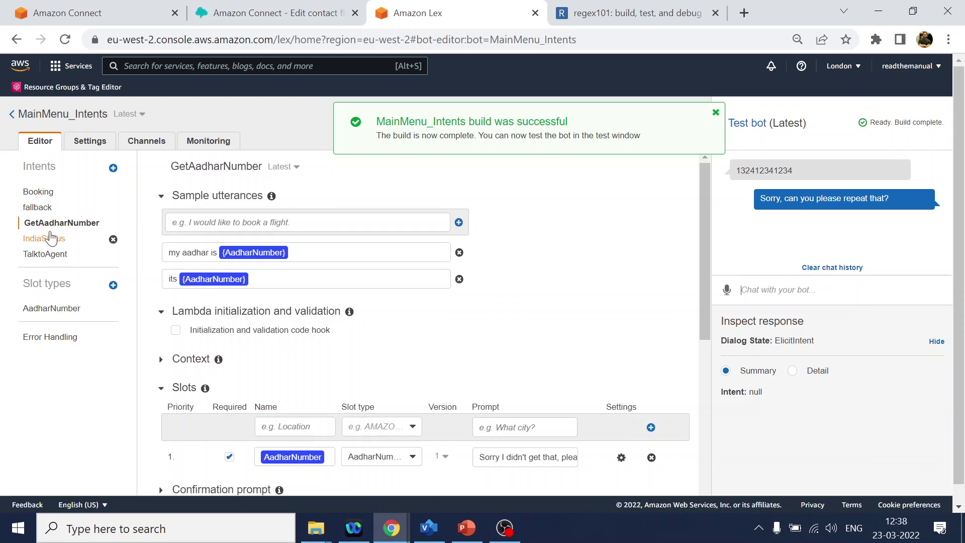
left_click(207, 225)
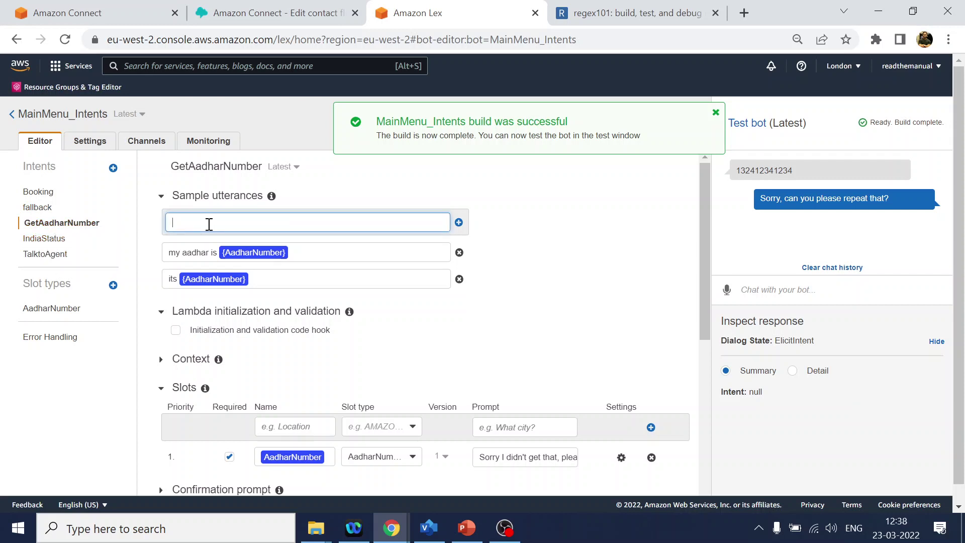
type("123412341234")
key("Return")
left_click(205, 255)
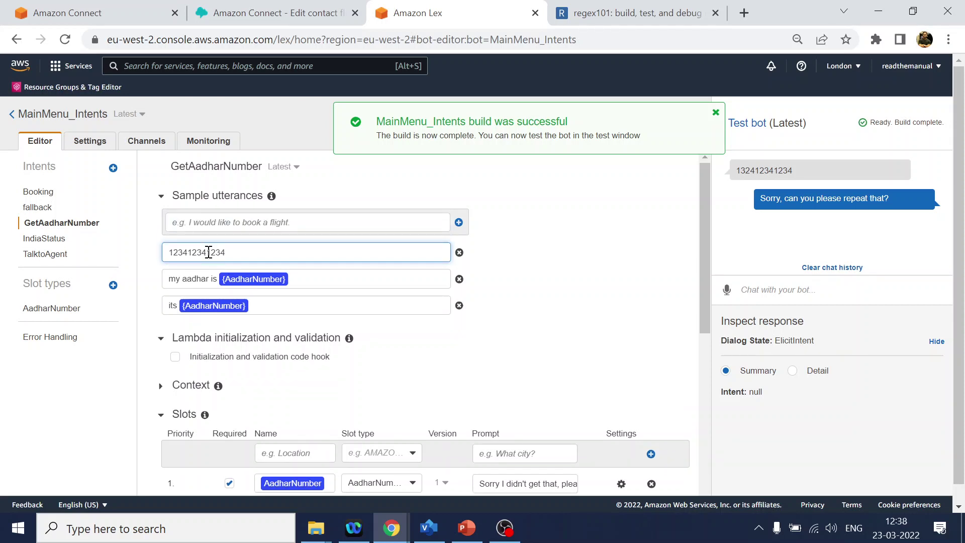
double_click(205, 253)
left_click(257, 312)
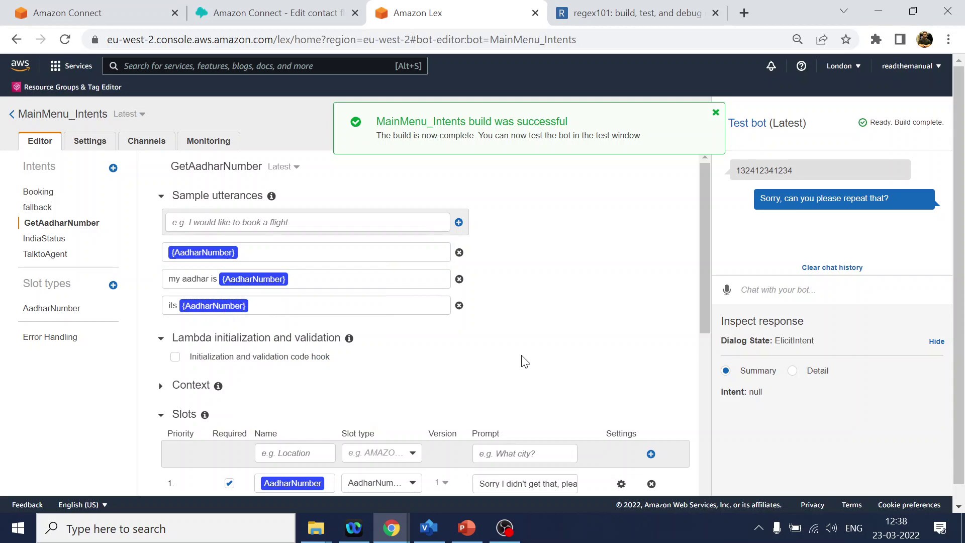
- Save the updated GetAadharNumber intent and rebuild the bot
scroll(522, 356, "down", 10)
left_click(200, 469)
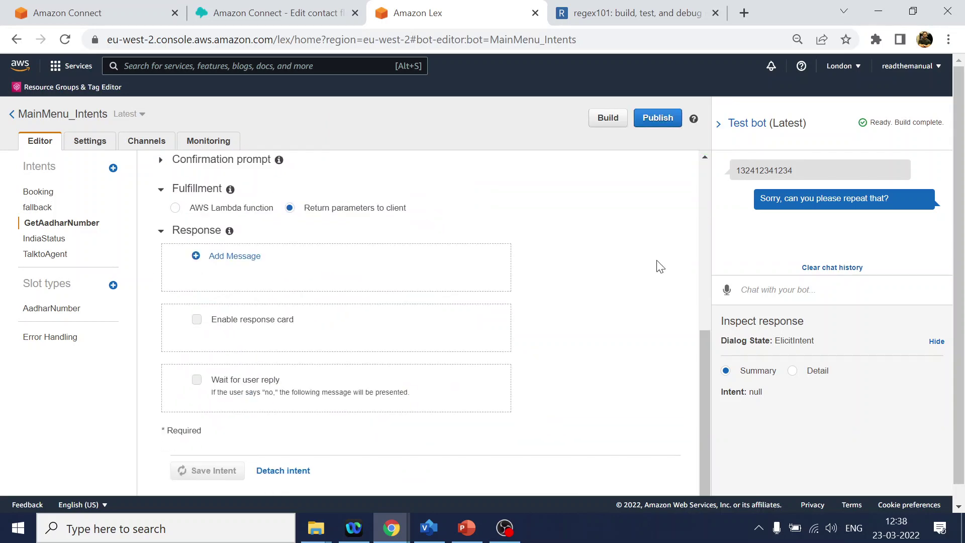
left_click(608, 118)
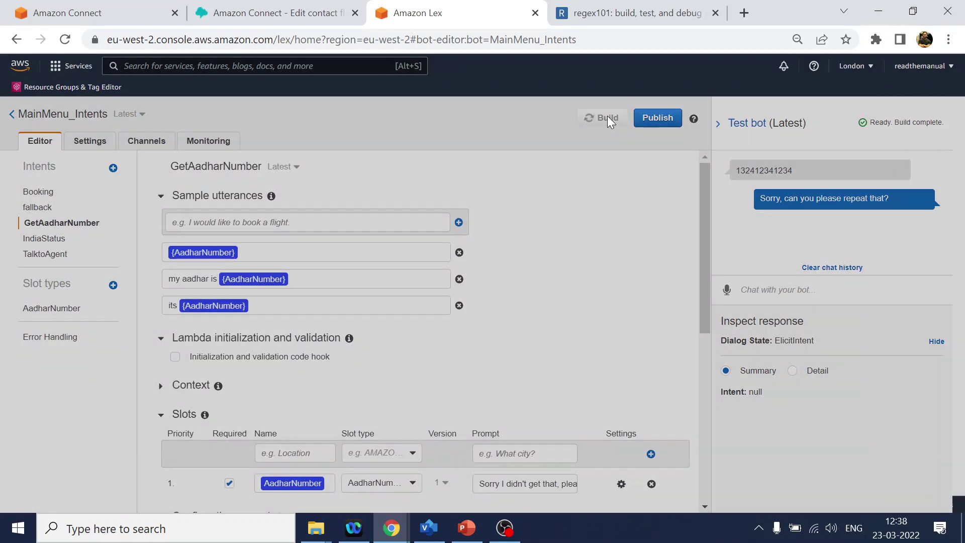
left_click(690, 201)
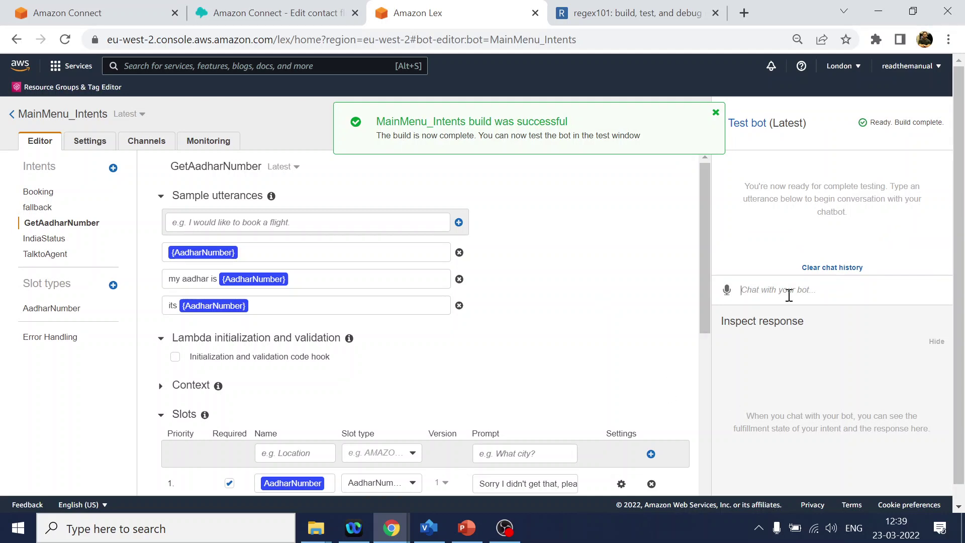
type("123412341234")
key("Return")
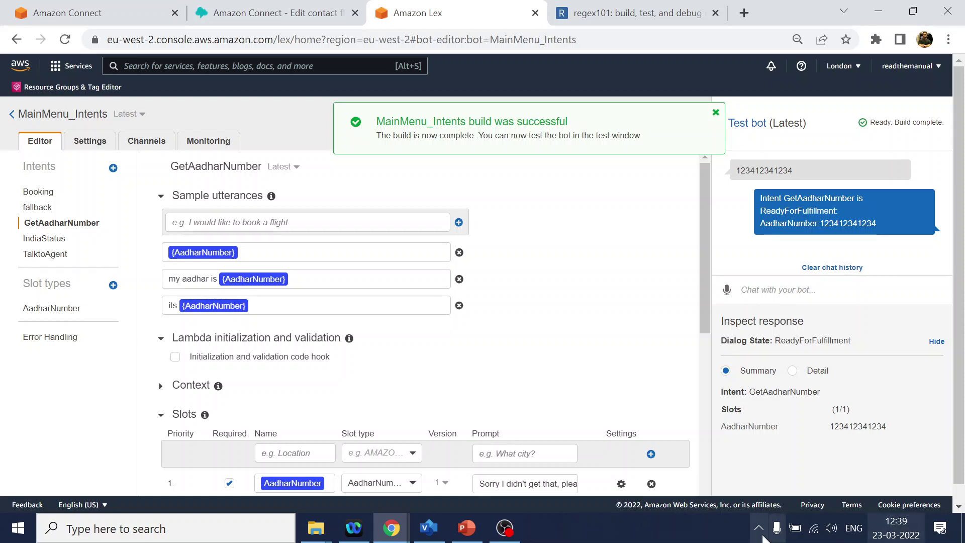
- Clear the chat history and send the 8-digit number 12341234 to check the reprompt
left_click(827, 268)
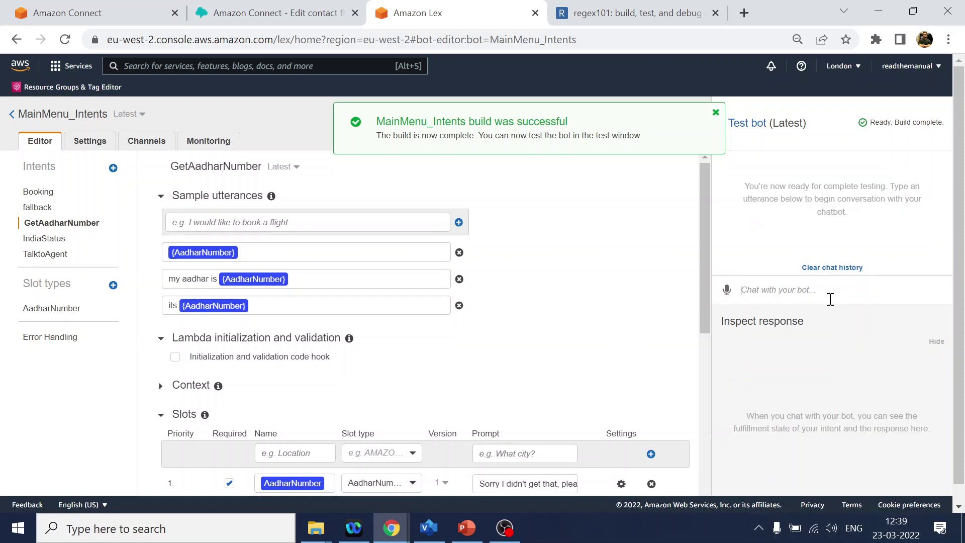
type("12341234")
key("Return")
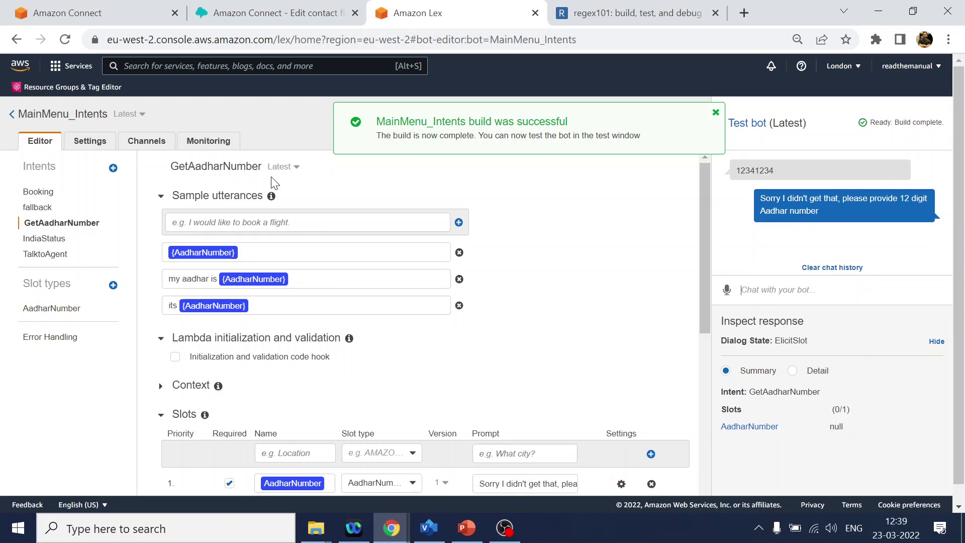
- Set the Get customer input block's Amazon Lex bot to MainMenu_Intents
left_click(294, 18)
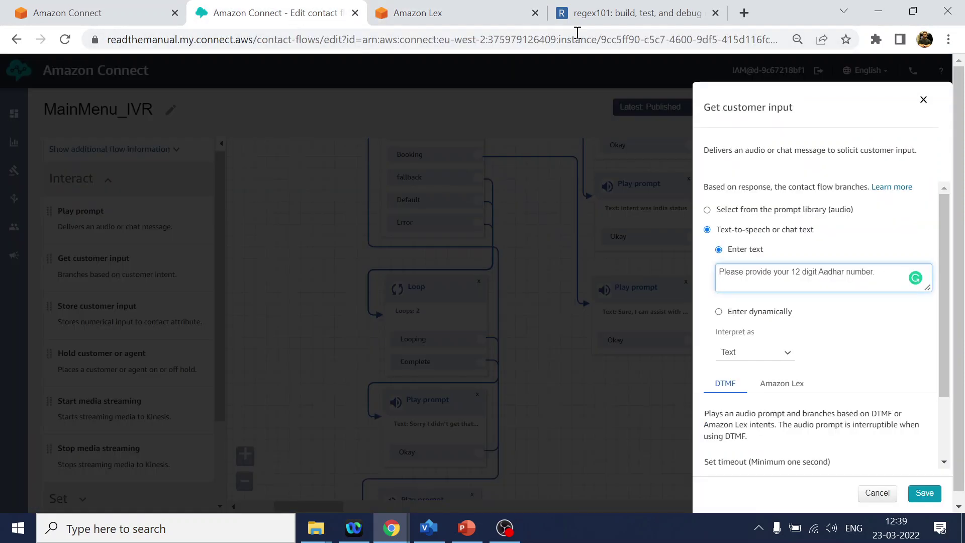
scroll(813, 361, "down", 2)
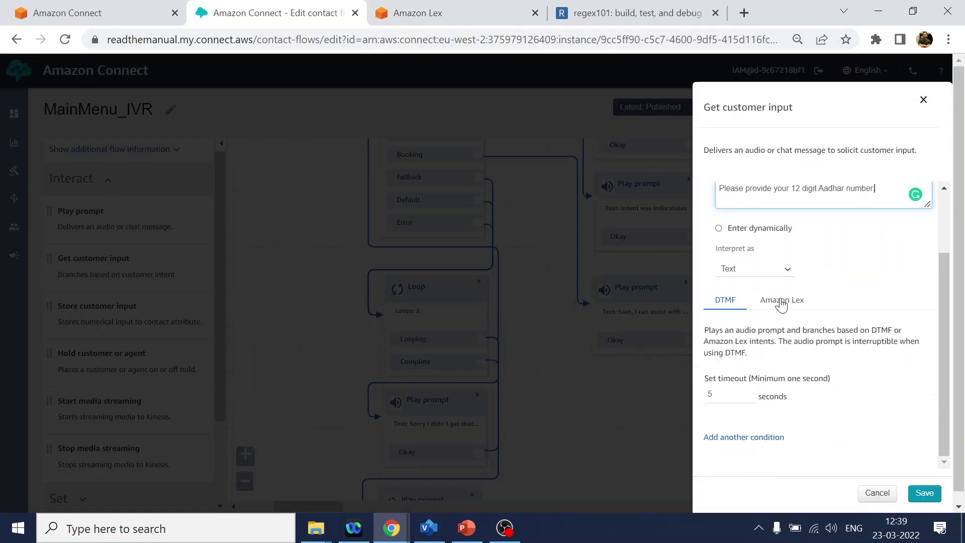
left_click(782, 300)
scroll(844, 352, "down", 4)
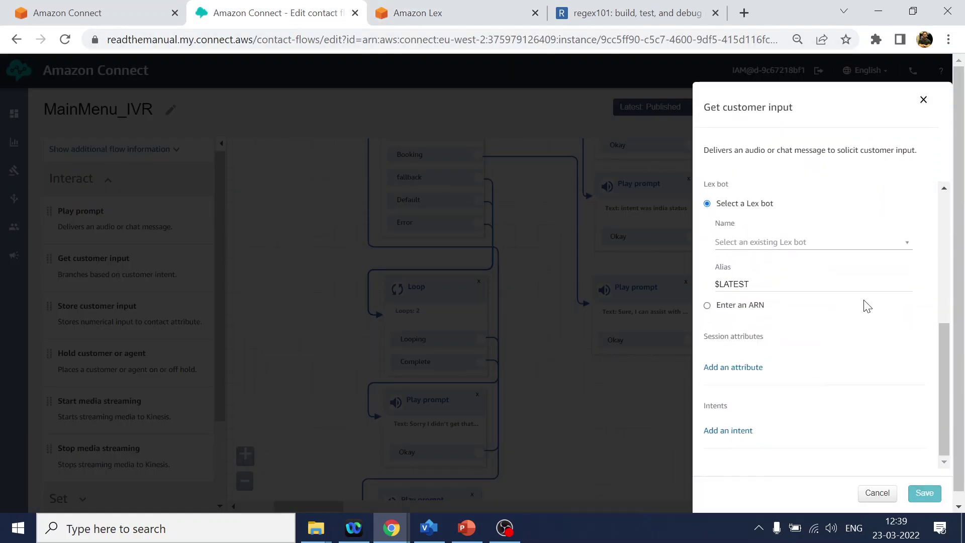
left_click(866, 243)
left_click(822, 261)
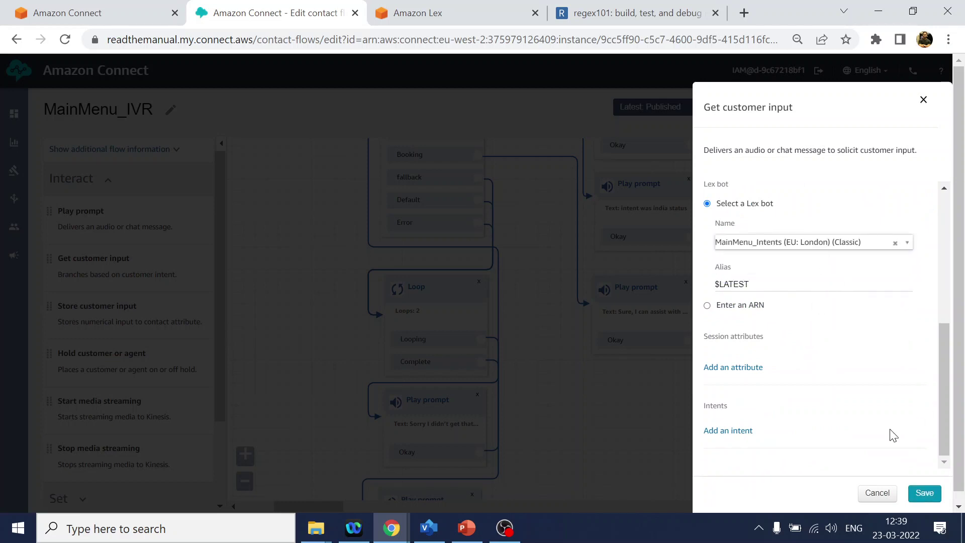
- Add the GetAadharNumber intent to the block and save its settings
left_click(474, 10)
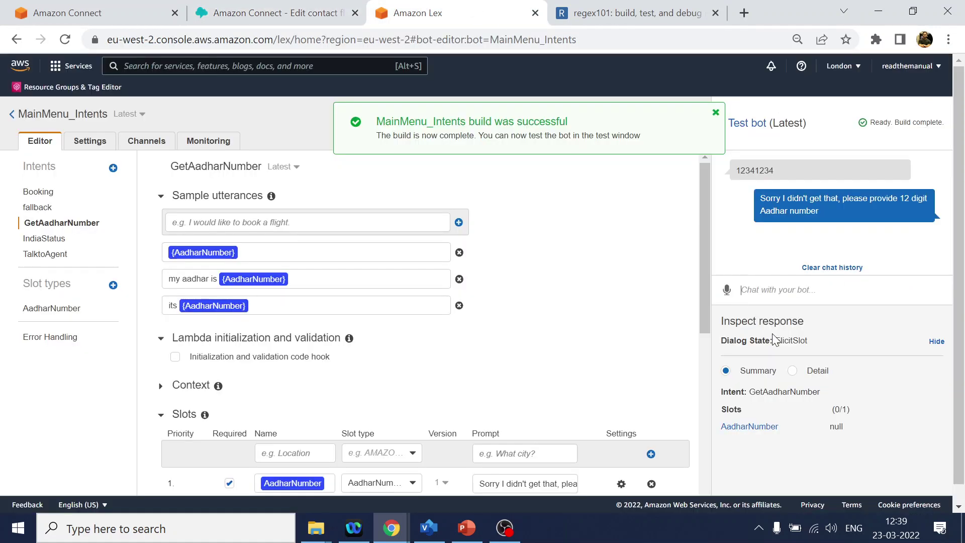
double_click(787, 391)
key("ctrl+c")
left_click(302, 13)
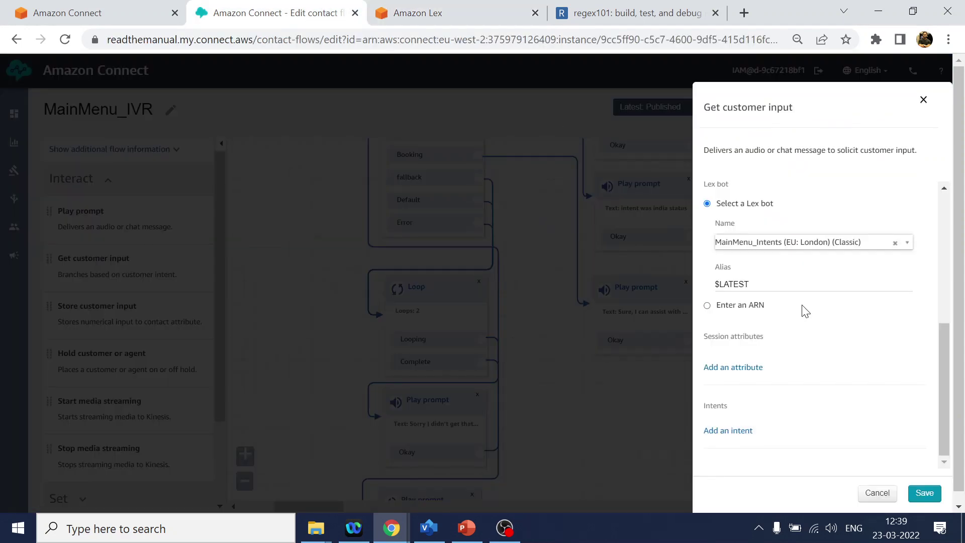
left_click(724, 432)
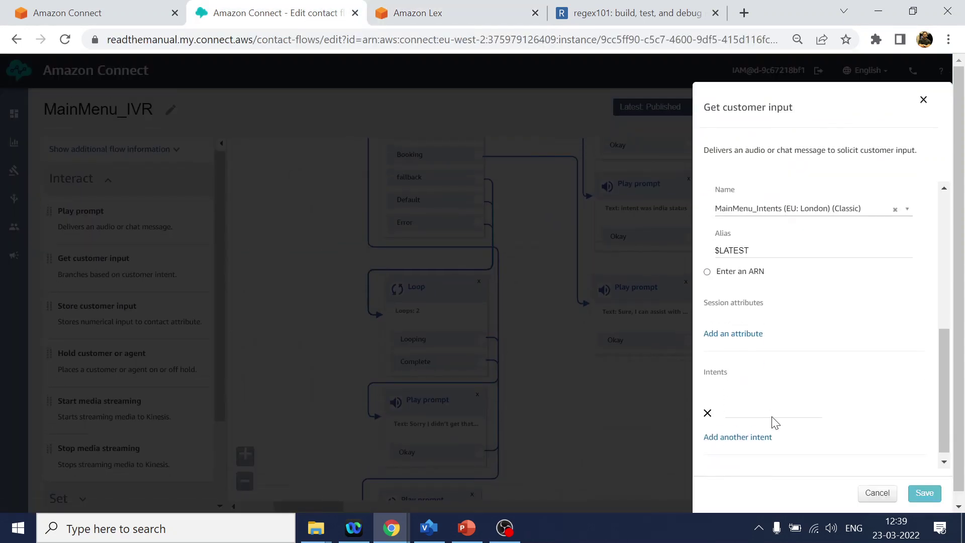
key("ctrl+v")
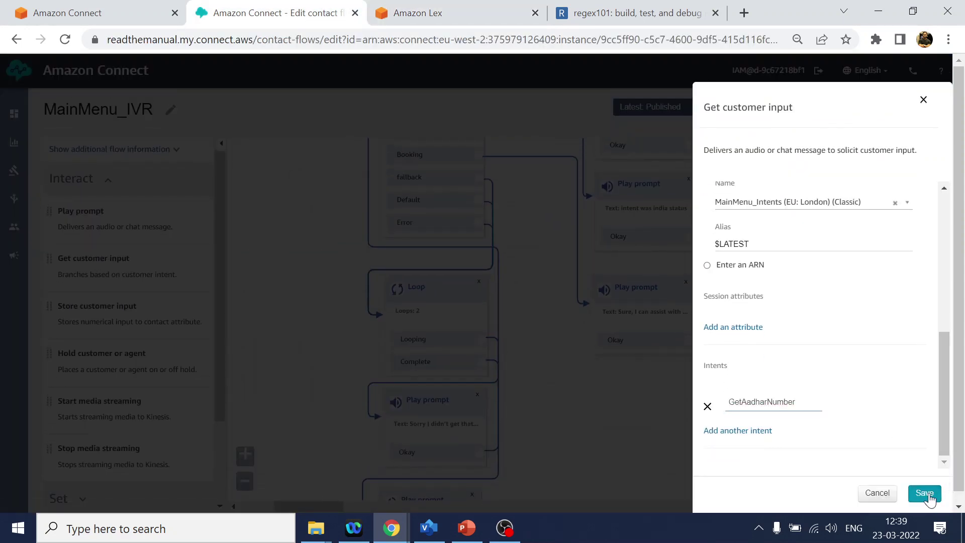
left_click(923, 492)
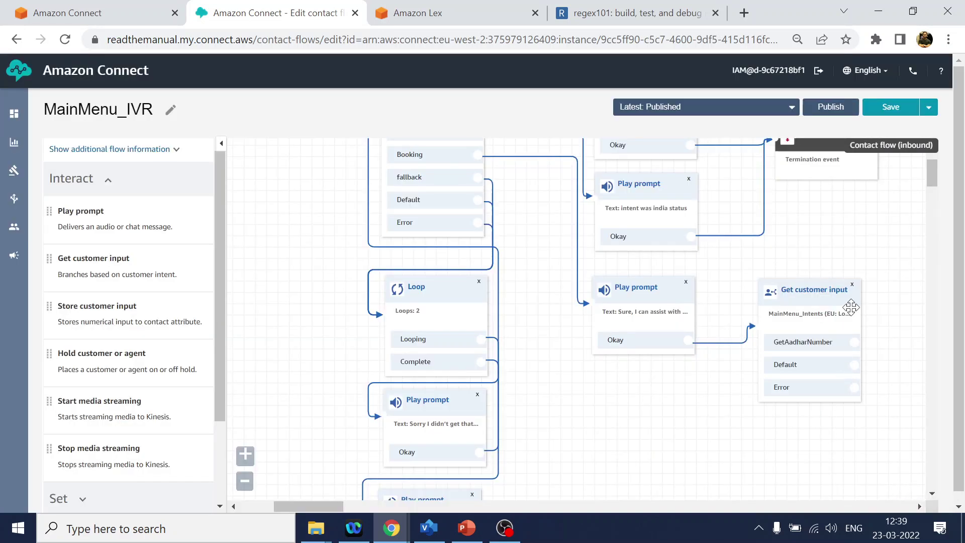
left_click_drag(824, 293, 826, 292)
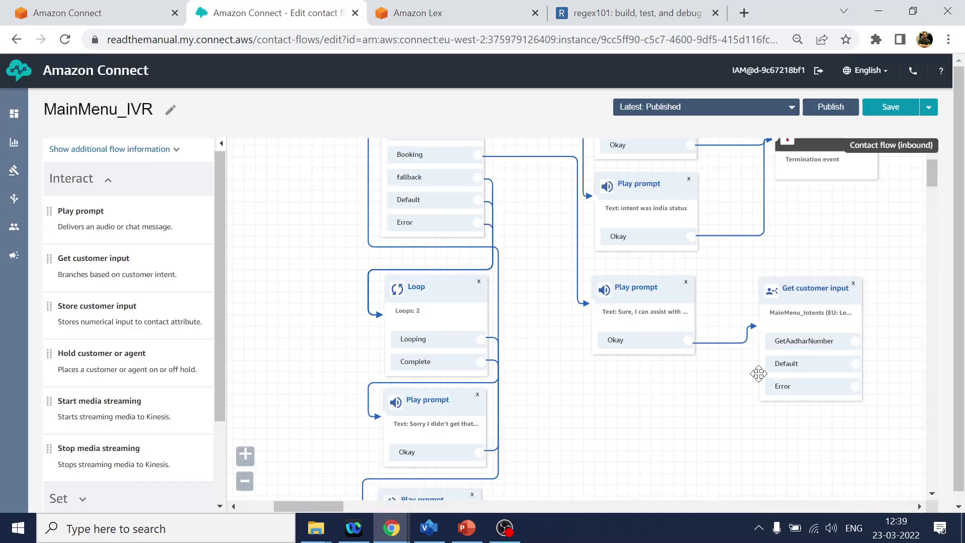
key("ctrl+minus")
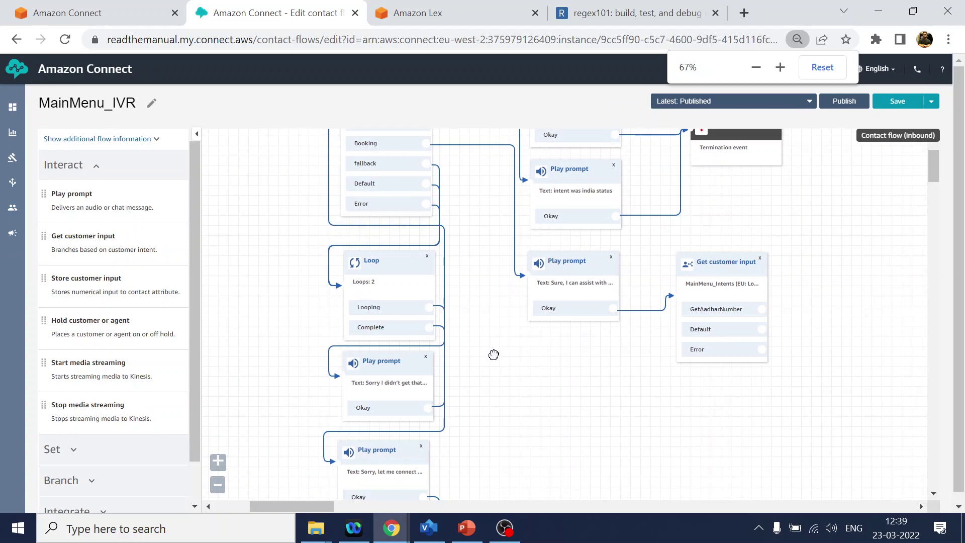
left_click_drag(494, 353, 545, 265)
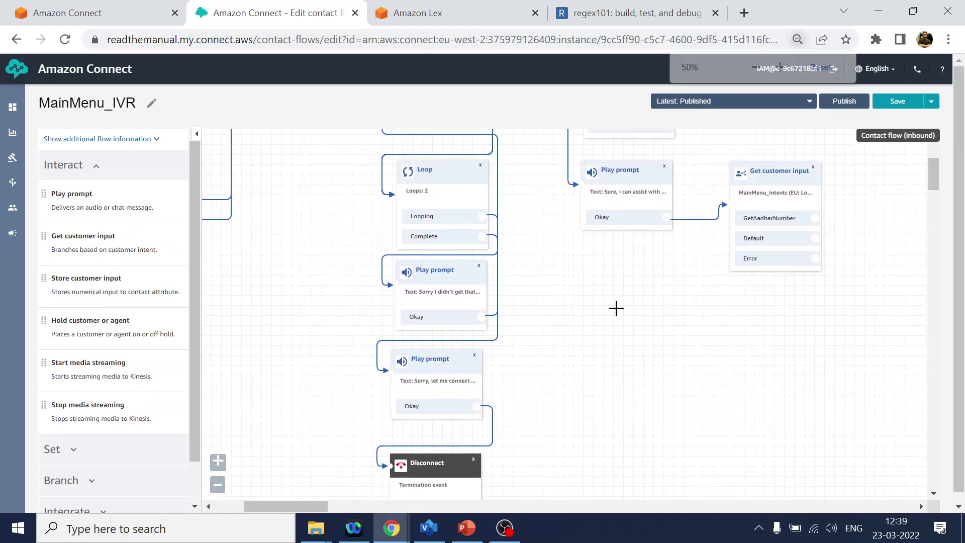
- Copy the Loop, both apology Play prompts and Disconnect, placing the copy under the new block
key("ctrl+minus")
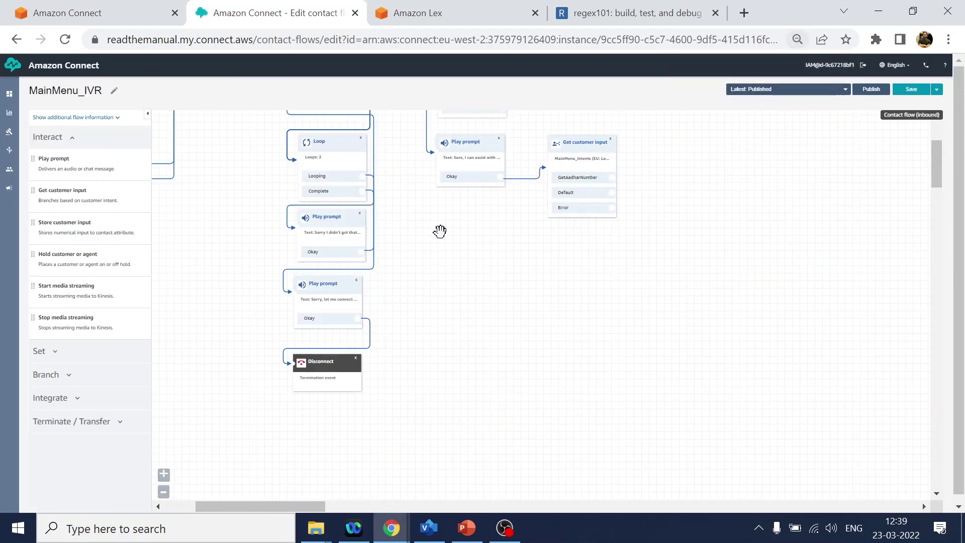
left_click_drag(337, 142, 329, 315)
left_click(320, 370, "ctrl")
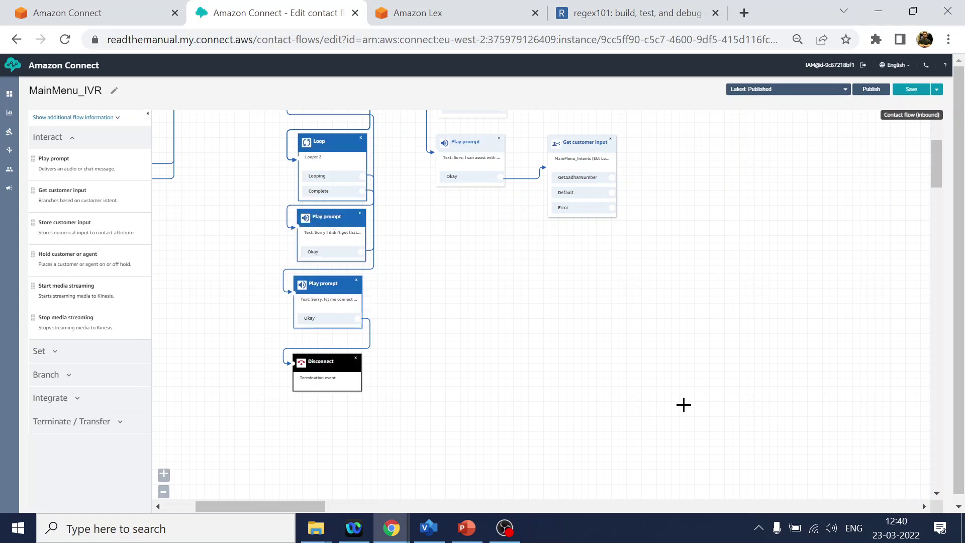
key("ctrl+c")
key("ctrl+v")
left_click_drag(334, 144, 576, 245)
left_click(661, 192)
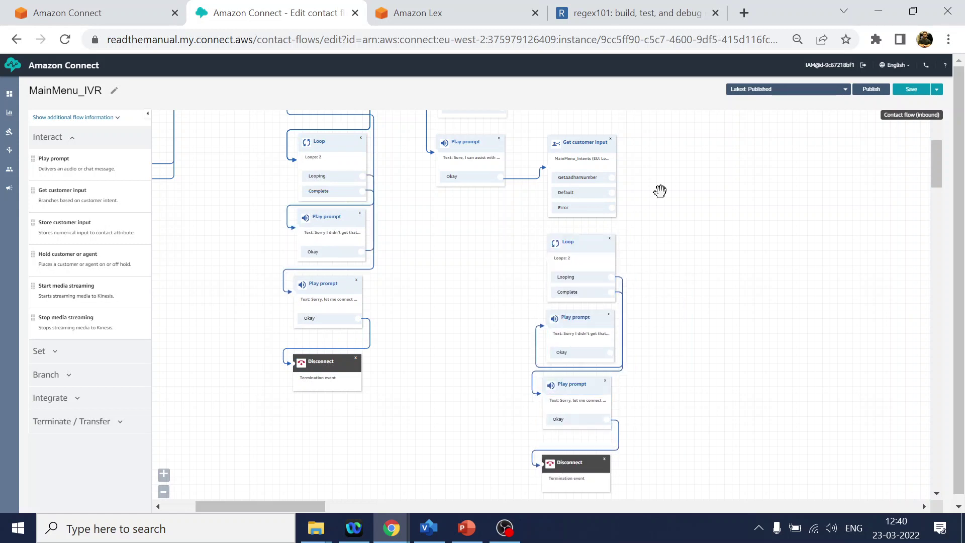
- Connect the new block's Default and Error branches to the copied Loop
left_click_drag(611, 192, 551, 245)
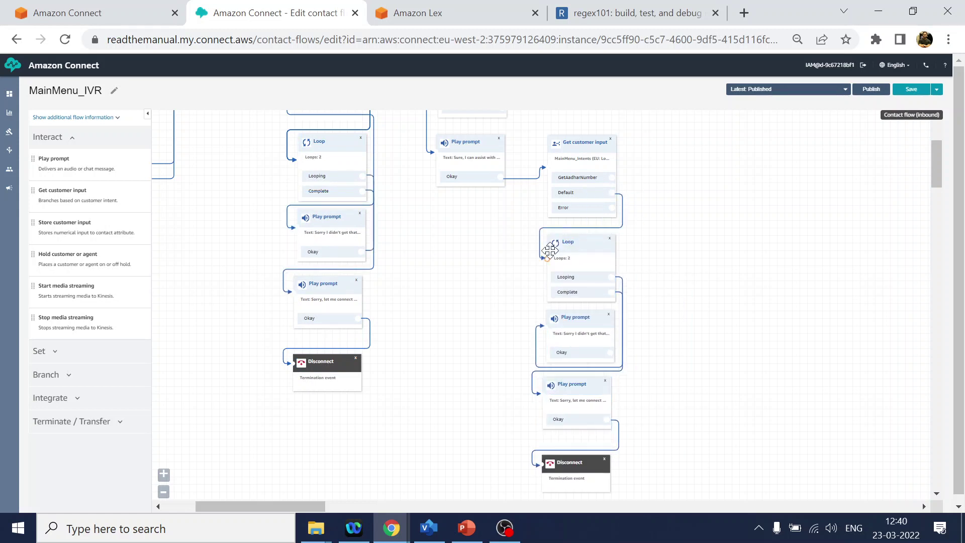
mouse_move(610, 208)
left_mouse_down()
mouse_move(618, 209)
mouse_move(575, 276)
left_mouse_up()
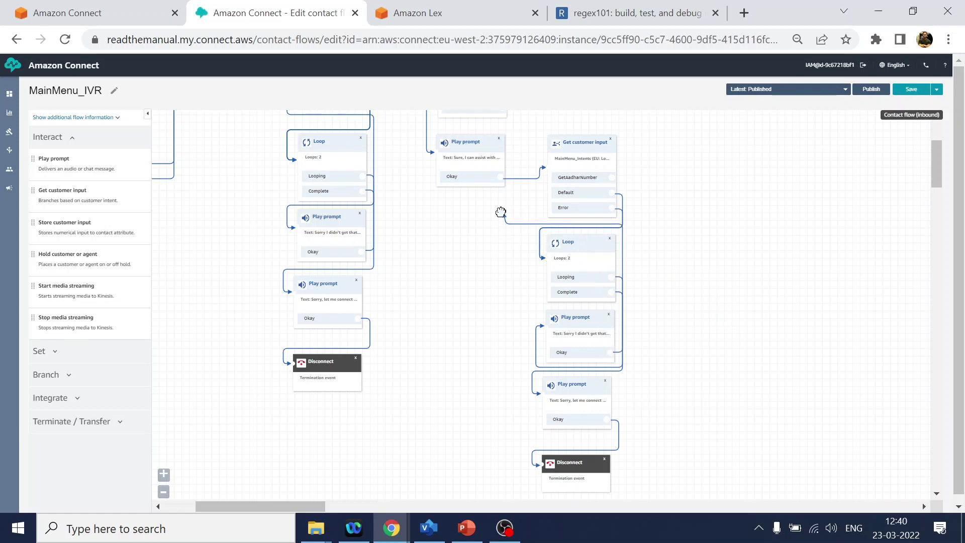
scroll(818, 284, "up", 3)
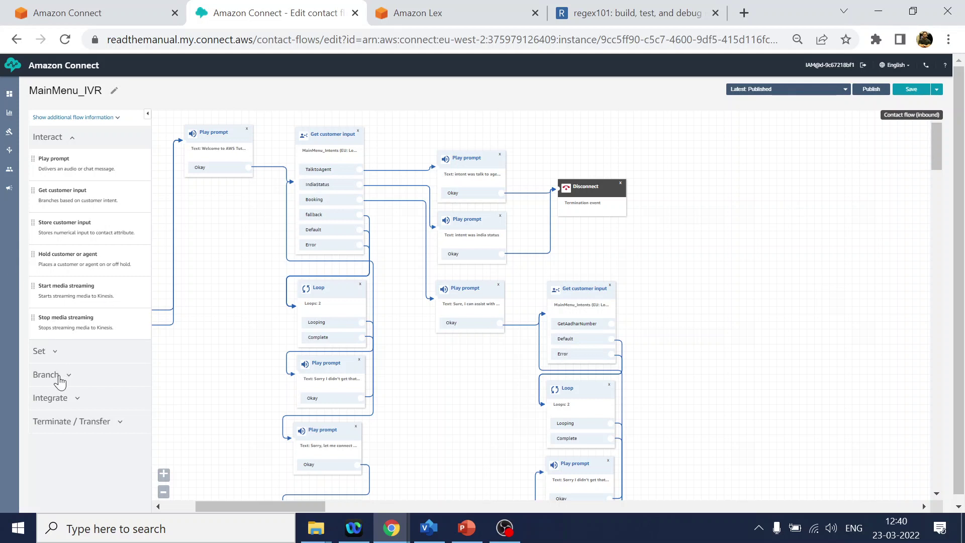
- Add a Set contact attributes block fed by the GetAadharNumber branch
left_click(55, 352)
scroll(71, 372, "down", 3)
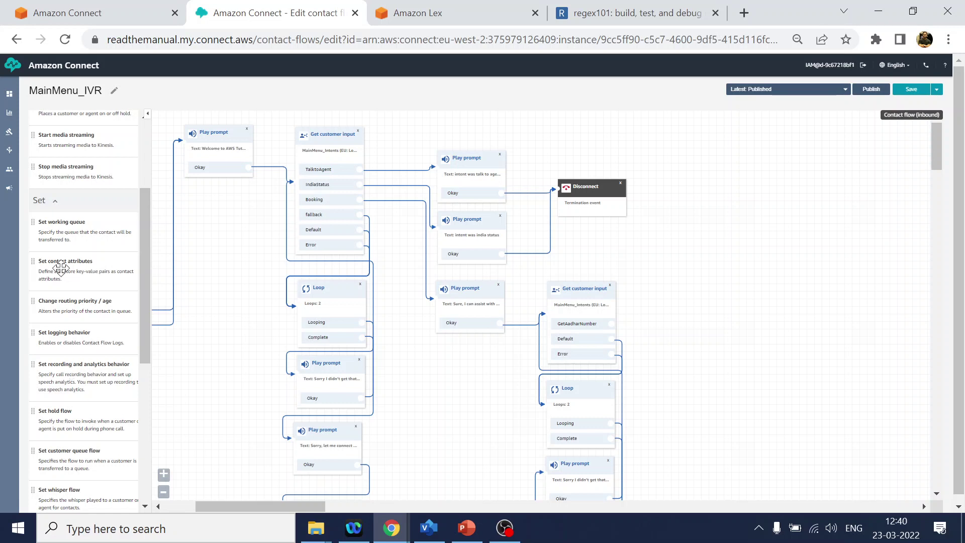
left_click_drag(63, 263, 675, 288)
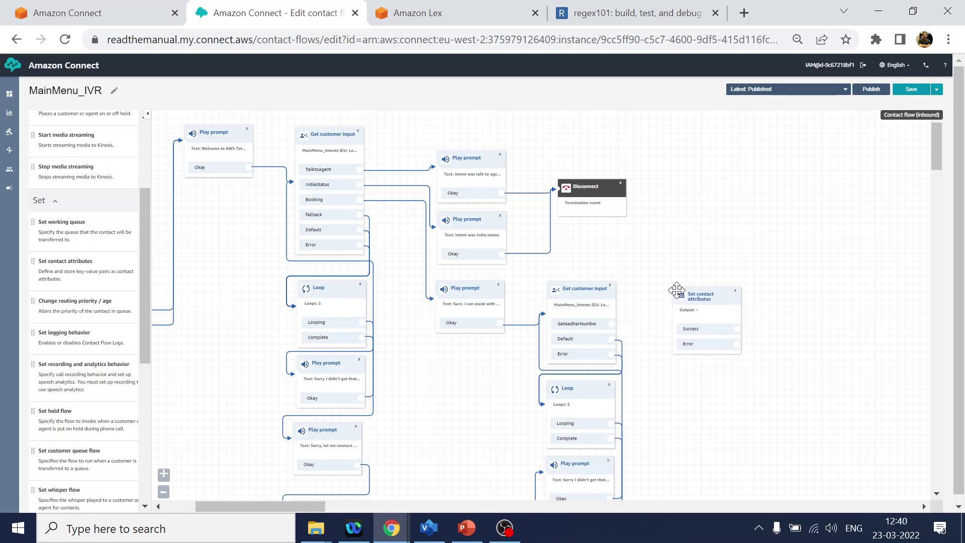
left_click_drag(611, 323, 685, 295)
left_click(685, 295)
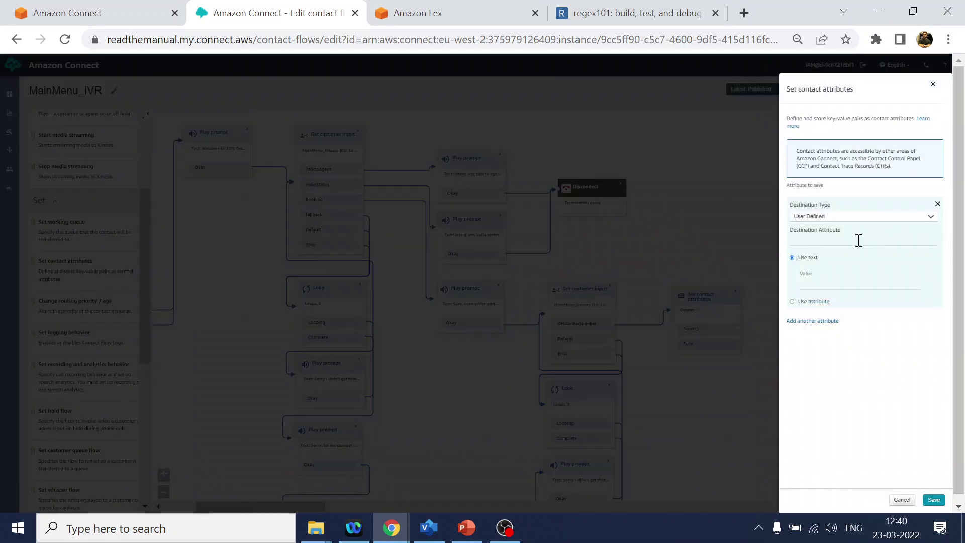
- Enter the user-defined destination attribute name for the Aadhar value
left_click(813, 242)
key("ctrl+plus")
type("rNumbr")
key("ctrl+plus")
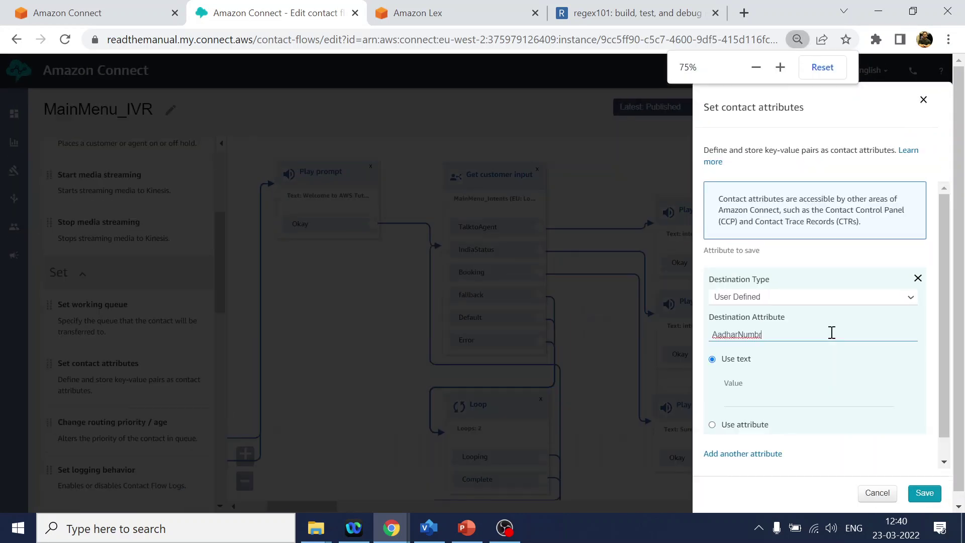
key("BackSpace")
type("e")
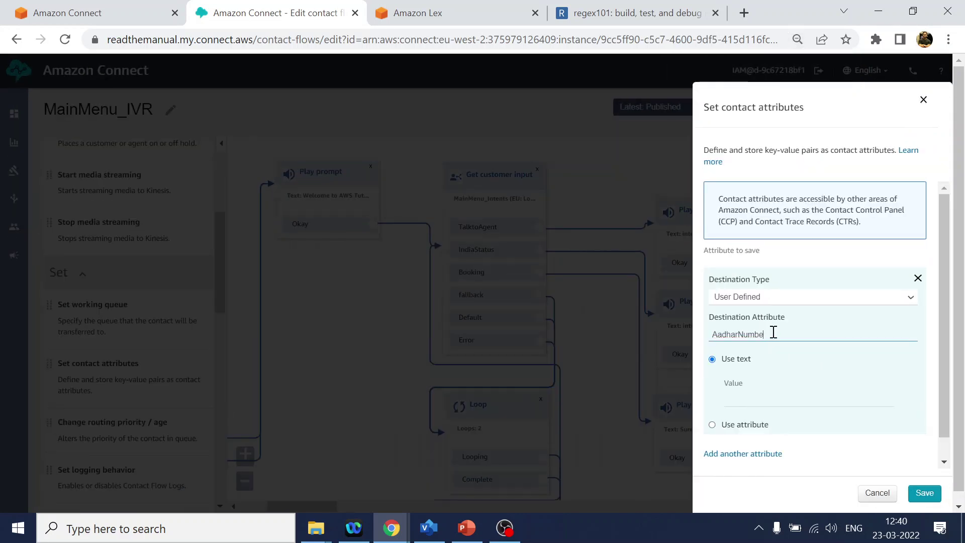
type("r")
- Take the attribute's value from the Lex slot AadharNumber
left_click(754, 427)
left_click(777, 421)
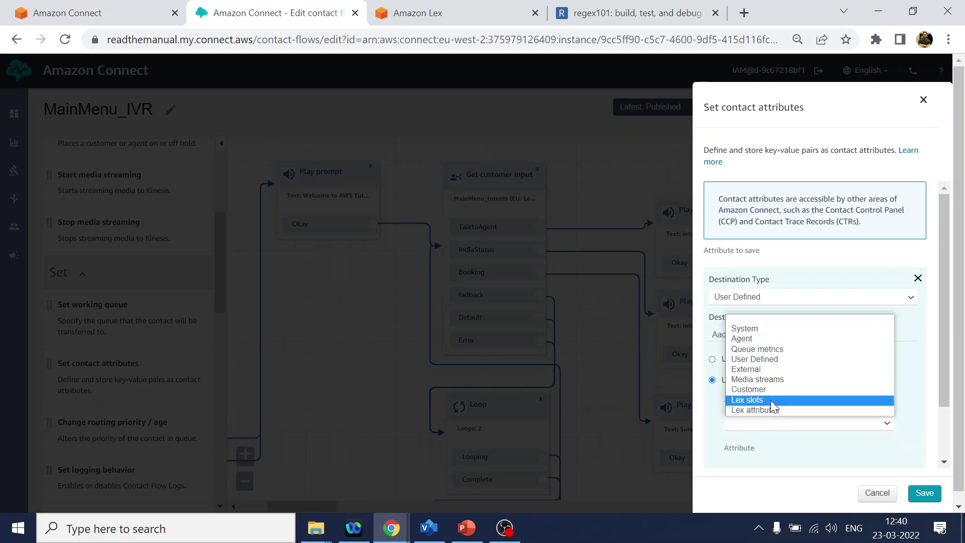
left_click(774, 405)
left_click(478, 12)
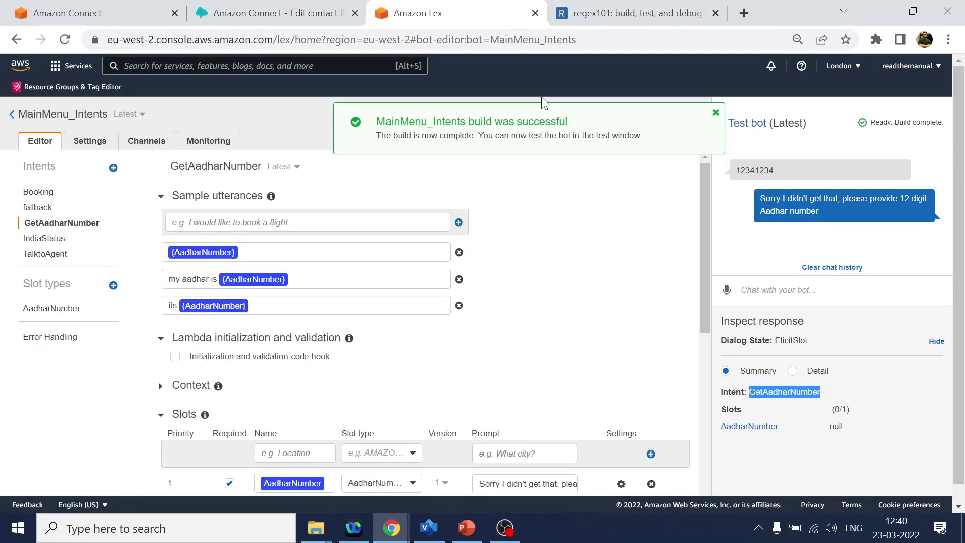
left_click_drag(779, 427, 720, 428)
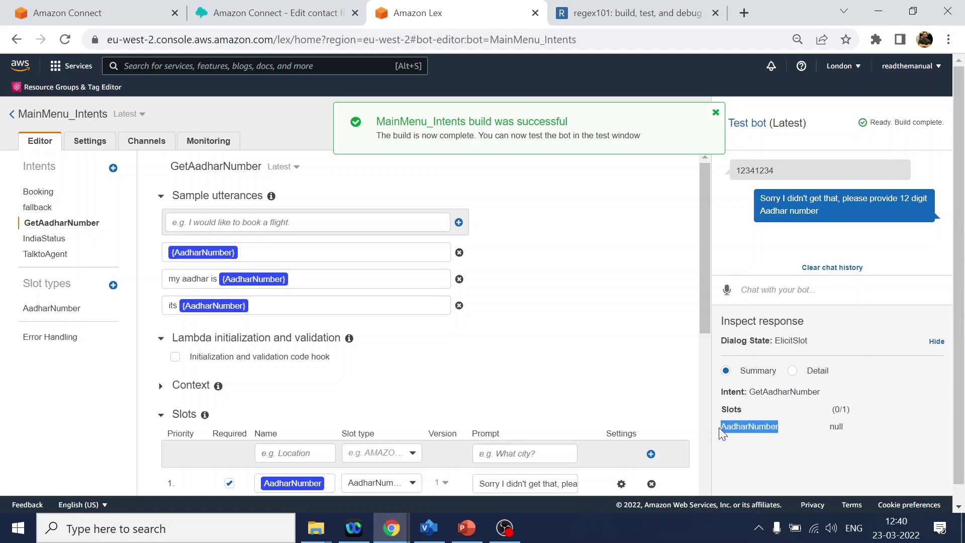
left_click(321, 15)
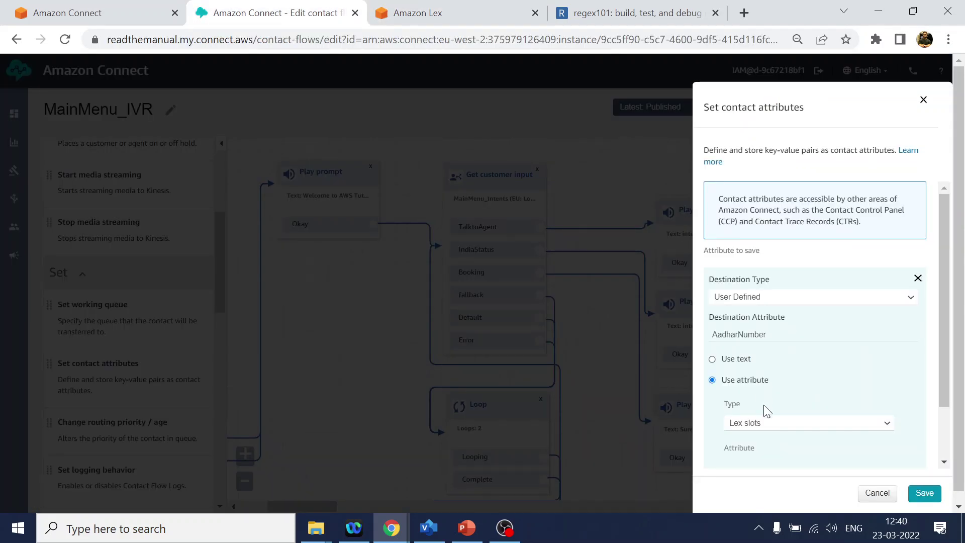
scroll(795, 438, "down", 2)
left_click(782, 400)
key("ctrl+v")
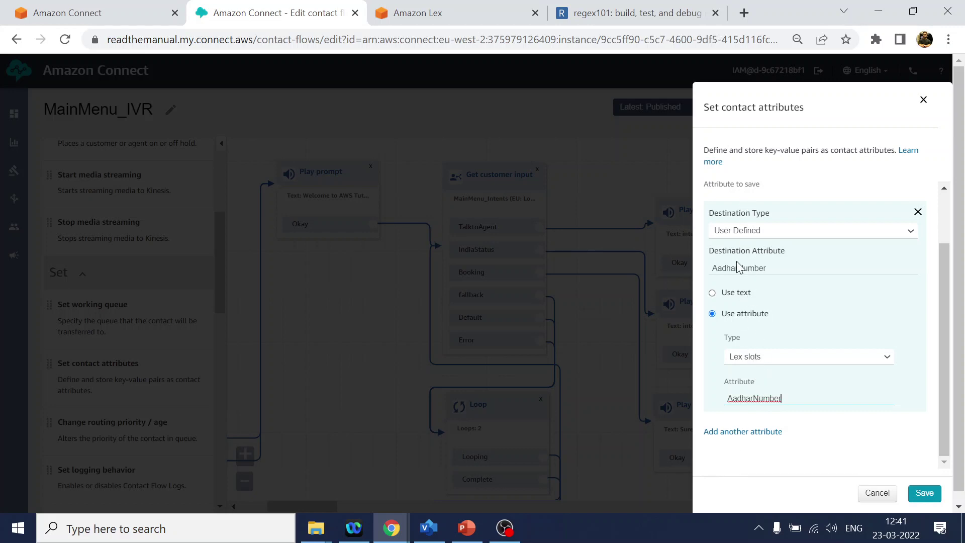
- Rename the destination attribute to AadharNumberValue and save the block
left_click(777, 267)
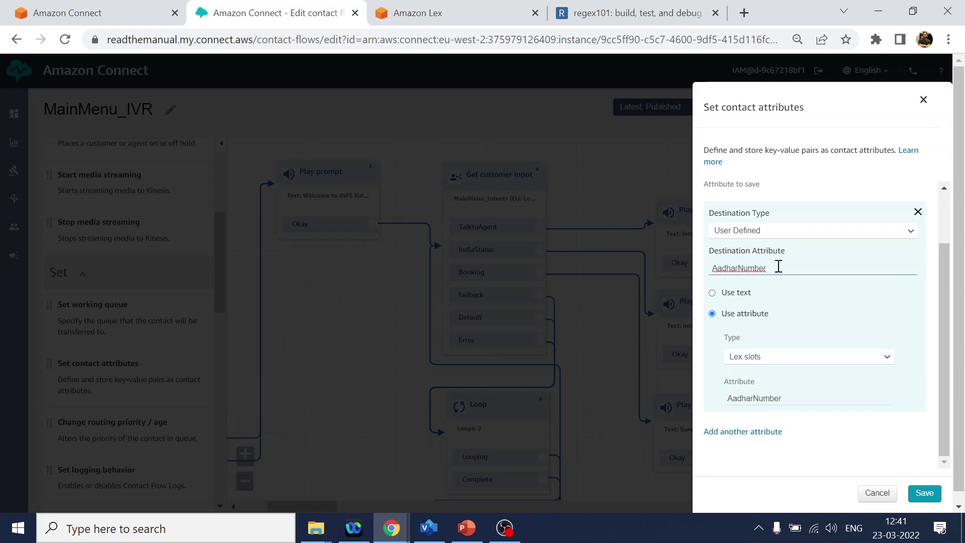
type("Value")
double_click(757, 267)
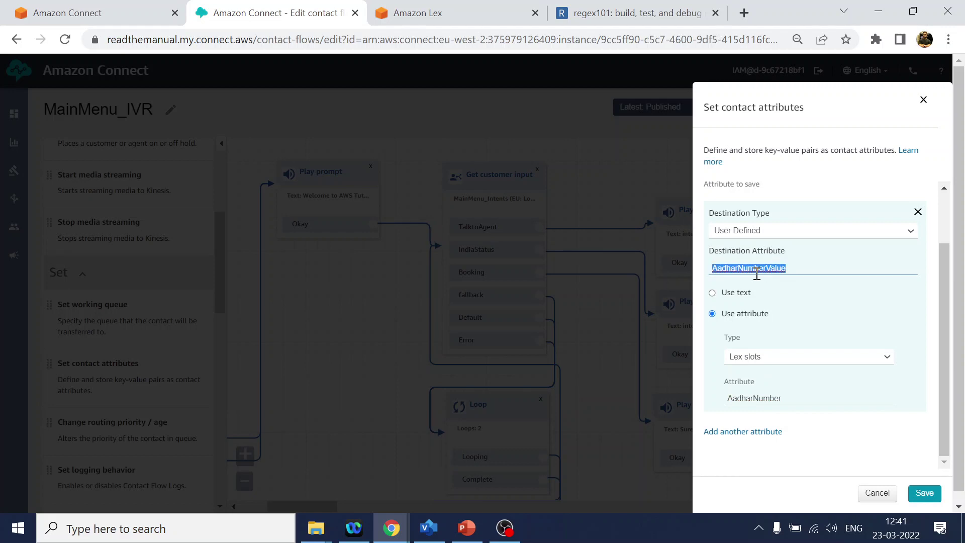
left_click(924, 493)
- Add a Play prompt after Set contact attributes, fed by both Success and Error
left_click_drag(888, 375, 556, 239)
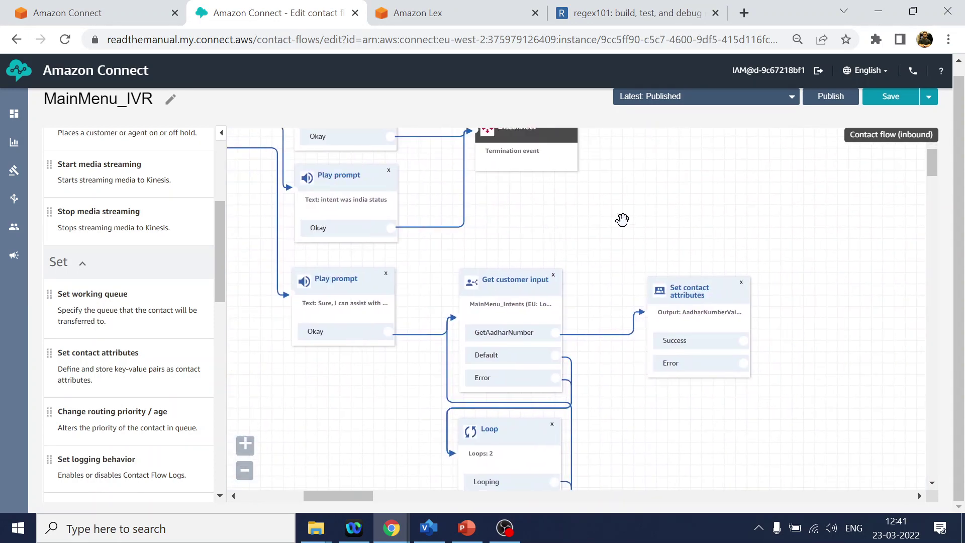
left_click_drag(759, 223, 672, 227)
scroll(186, 257, "up", 5)
left_click_drag(168, 236, 780, 307)
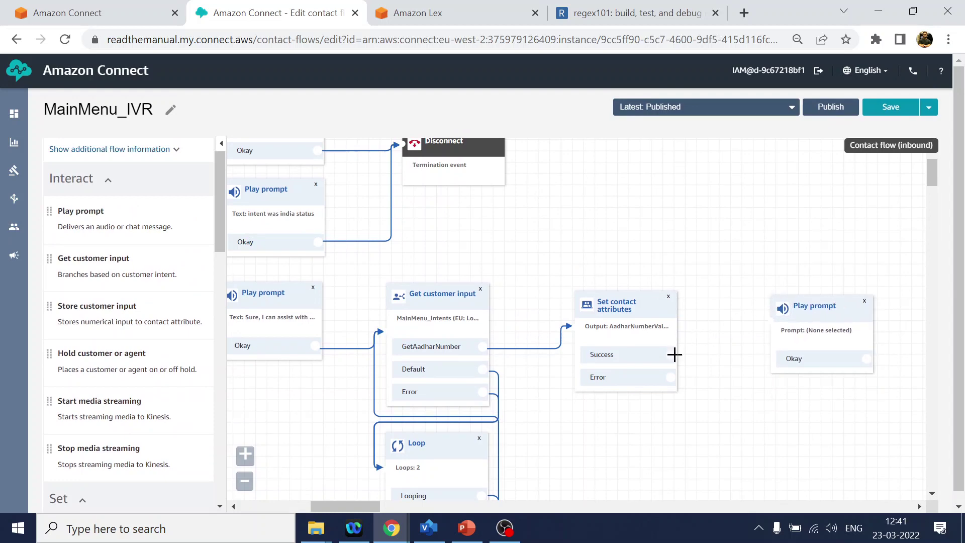
left_click_drag(671, 354, 765, 320)
left_click_drag(670, 377, 768, 320)
- Enter the text-to-speech message 'The Aadhar number I got is : $.Attributes.AadharNumberValue'
left_click(807, 310)
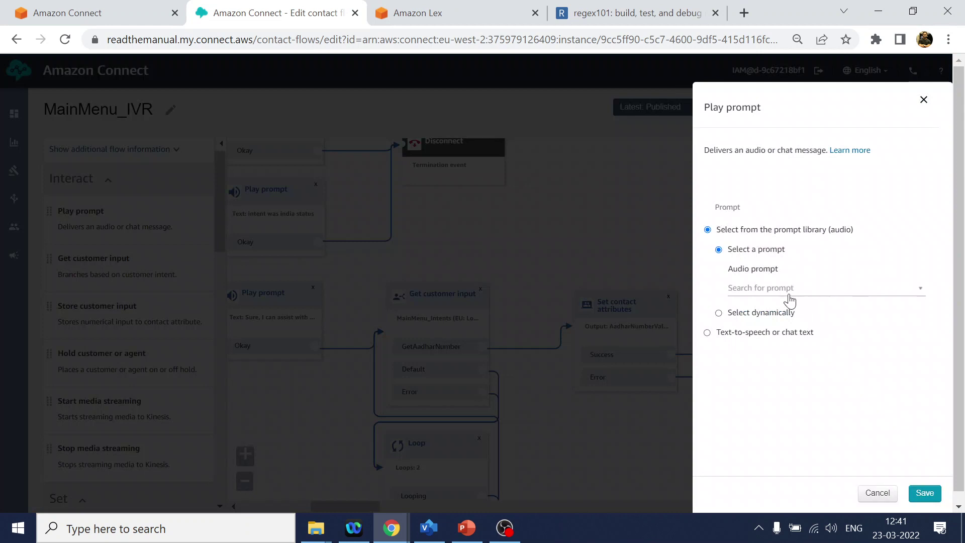
left_click(764, 332)
left_click(786, 298)
type("The")
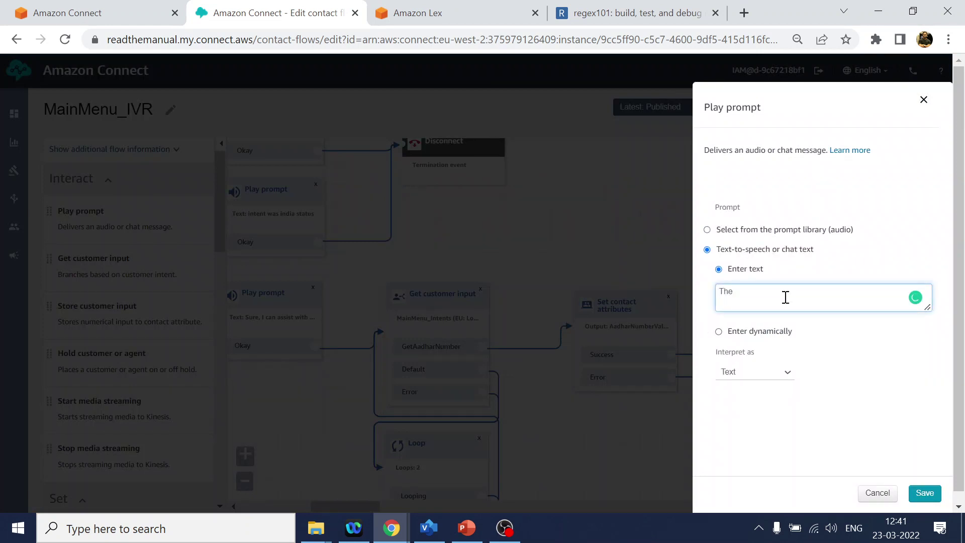
type(" Aadhar number i got is : $.Attrib")
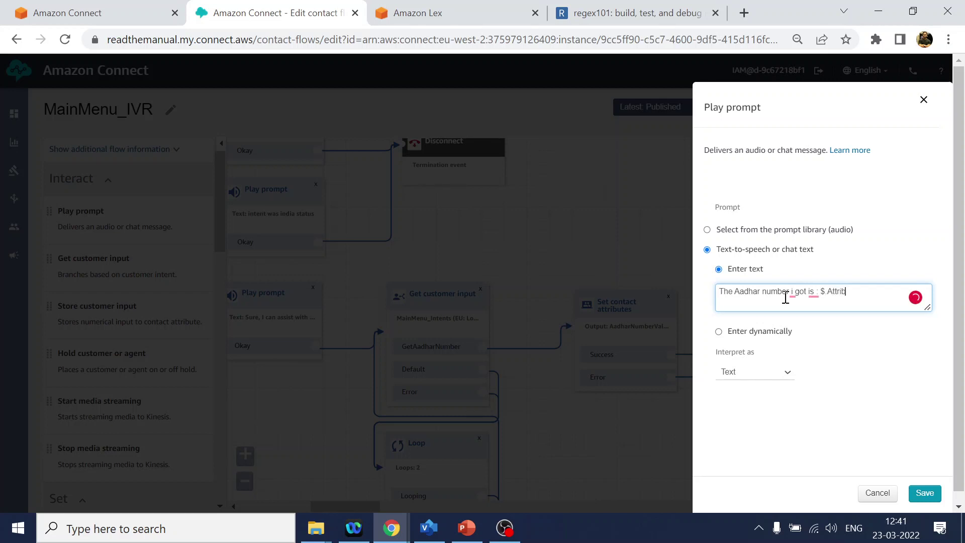
type("utes.AadharNumberValue")
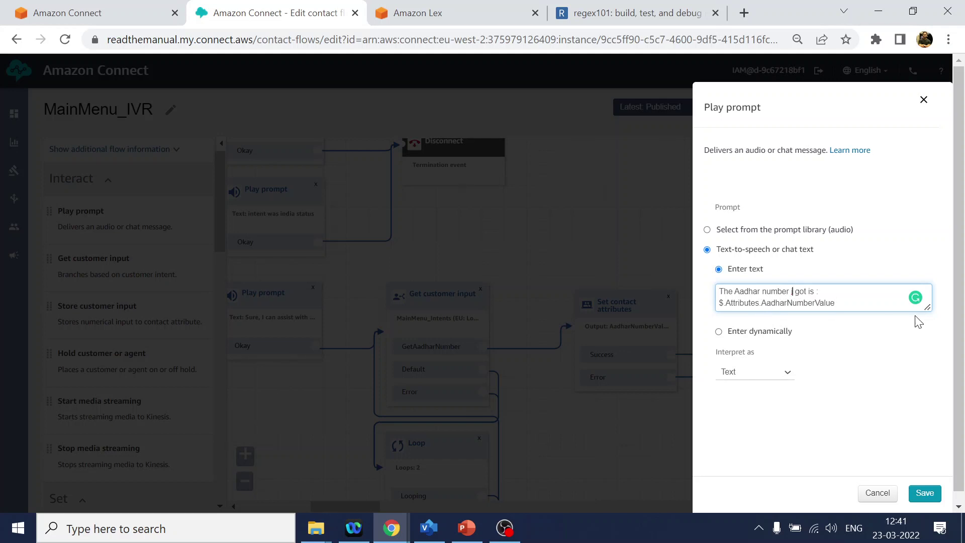
key("BackSpace")
type("I")
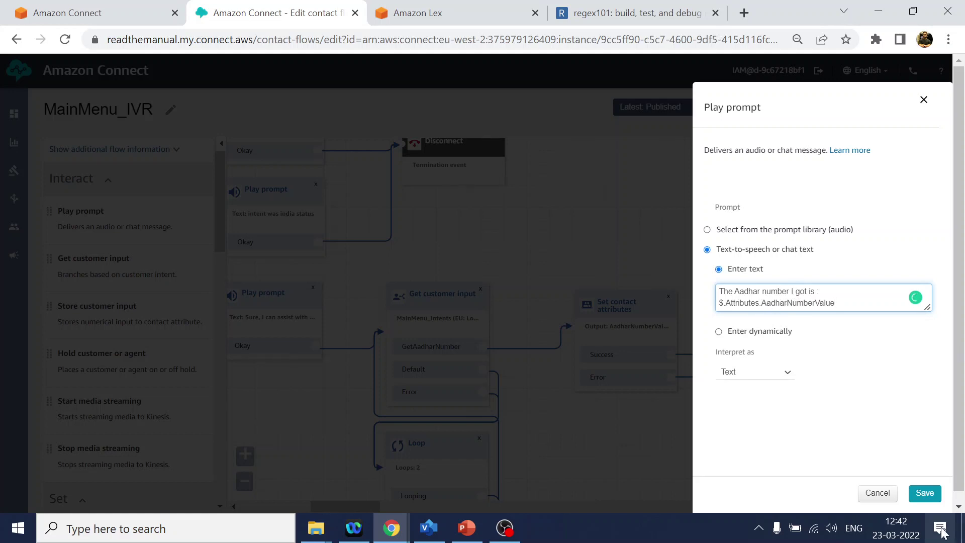
- Save the prompt, link its Okay branch to a new Disconnect block, and publish MainMenu_IVR
left_click(929, 493)
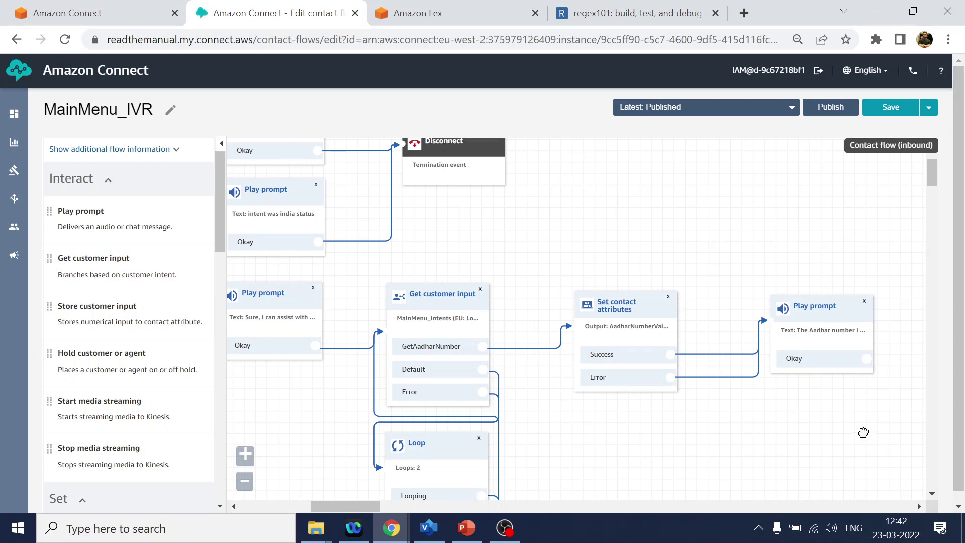
left_click_drag(861, 430, 754, 420)
scroll(86, 424, "down", 10)
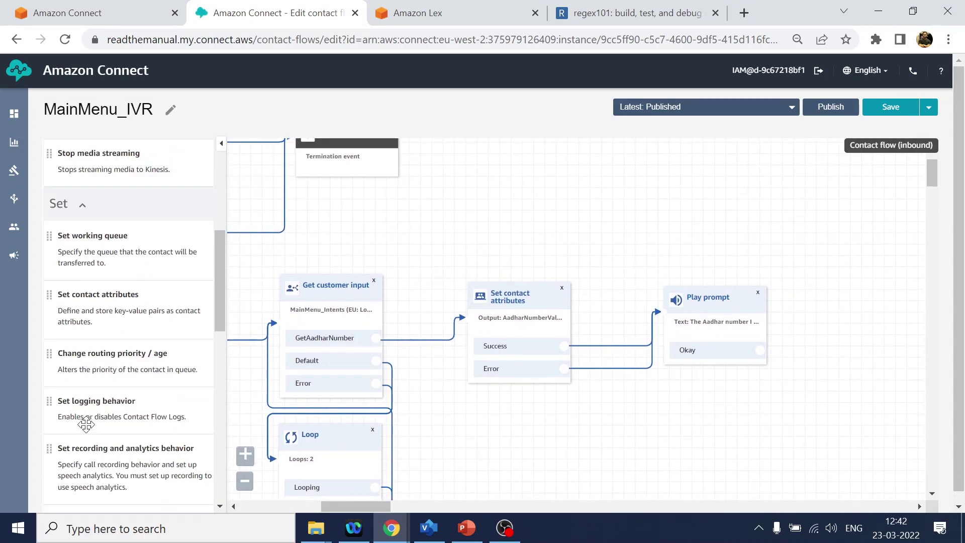
scroll(103, 492, "down", 4)
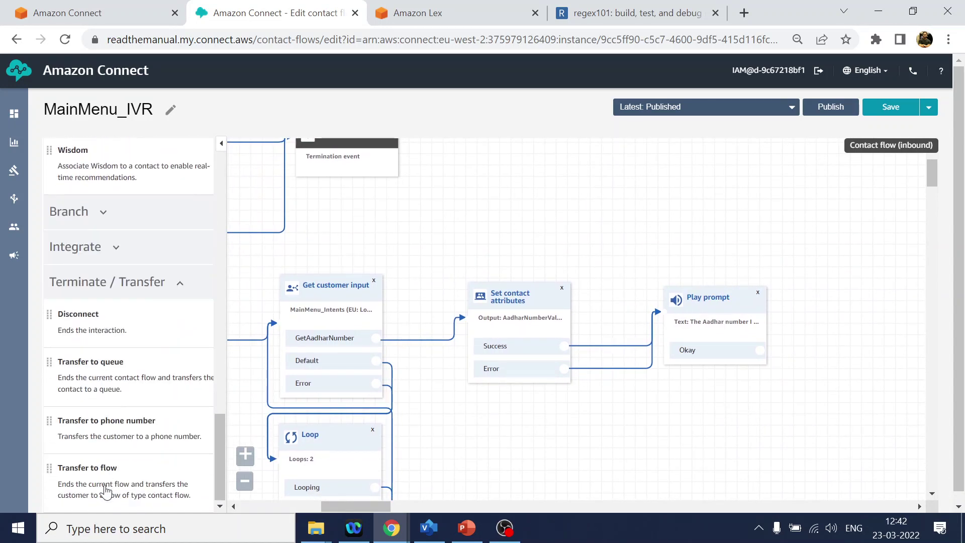
left_click_drag(78, 315, 844, 321)
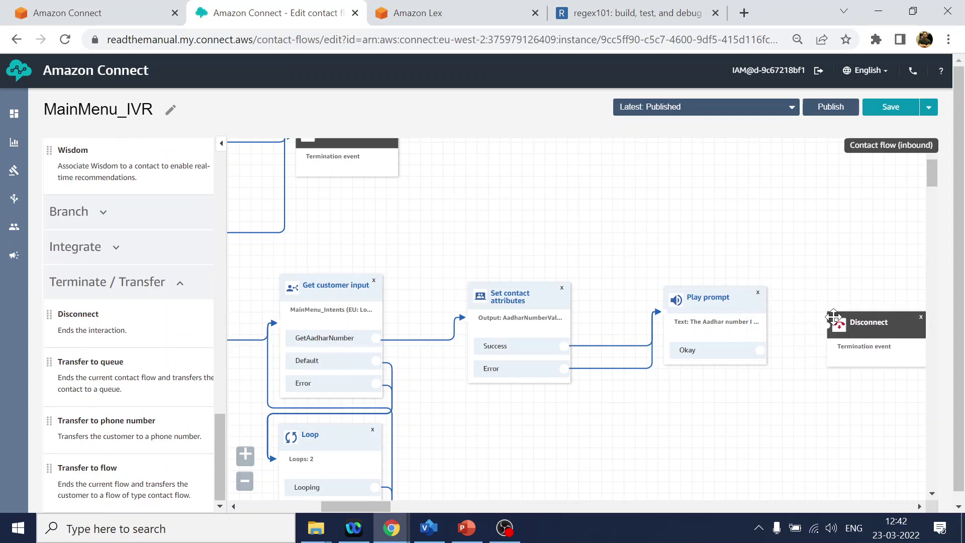
left_click_drag(760, 349, 852, 330)
left_click(832, 108)
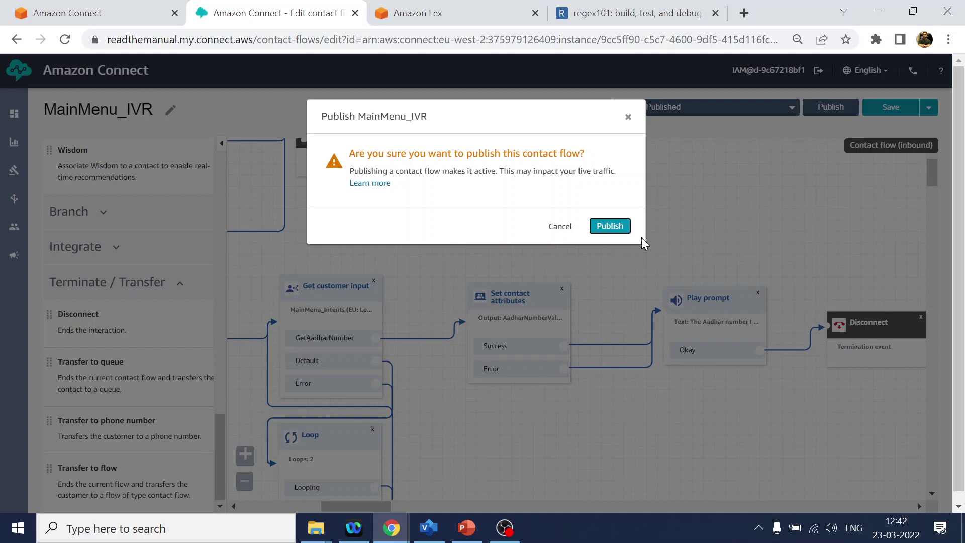
left_click(595, 225)
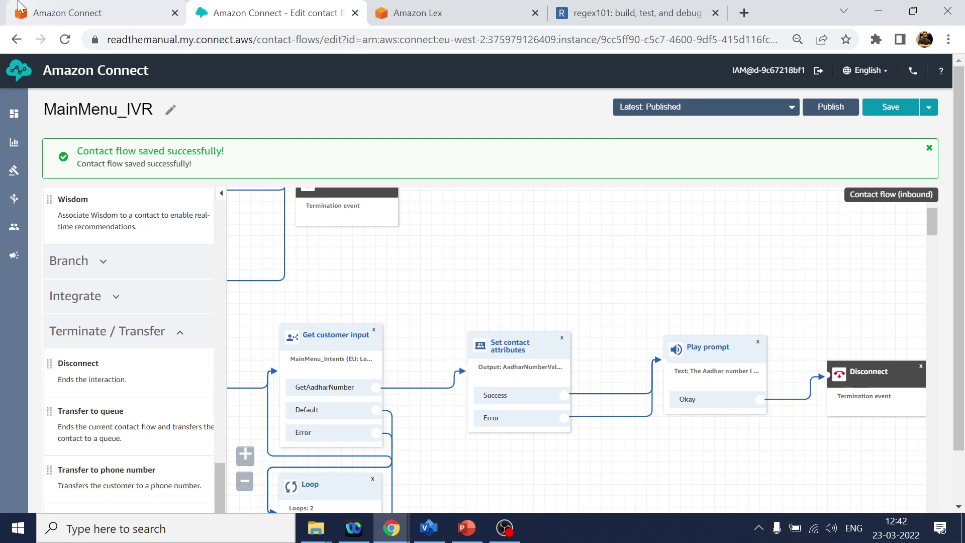
- Open Test chat from the dashboard with MainMenu_IVR applied as the tested flow
middle_click(13, 119)
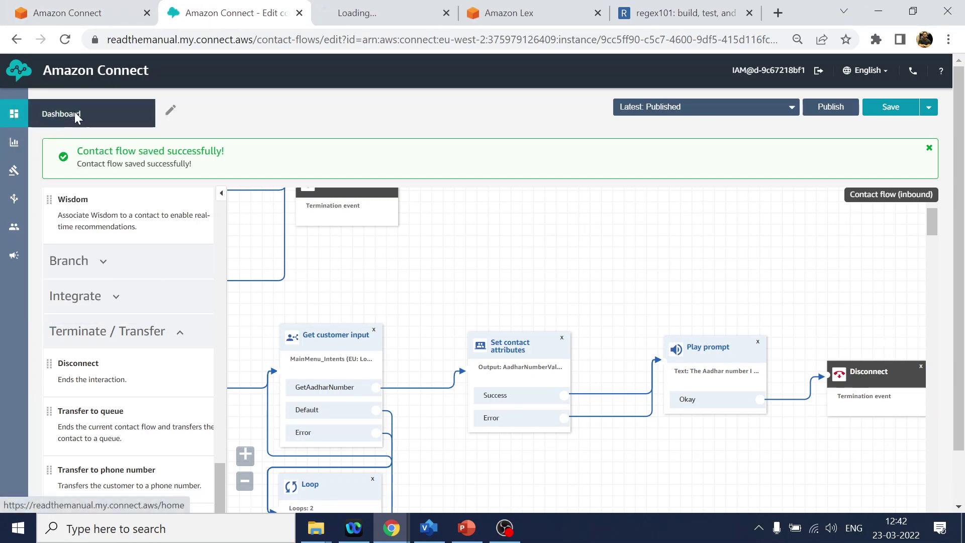
left_click(361, 15)
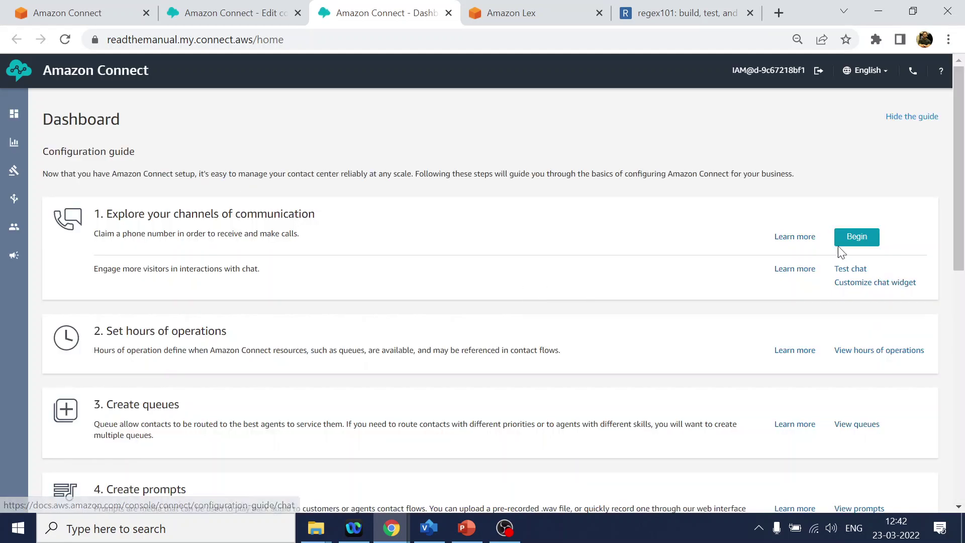
left_click(844, 270)
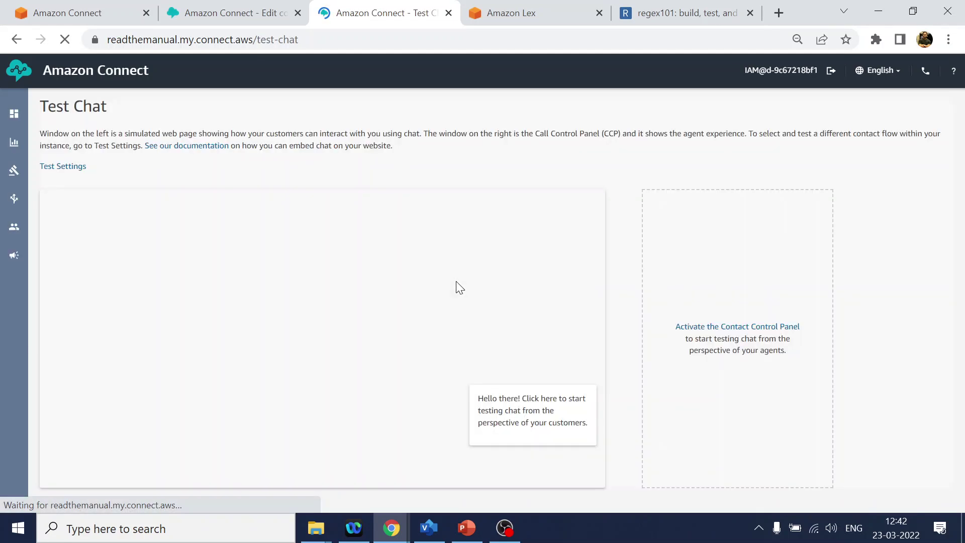
left_click(59, 166)
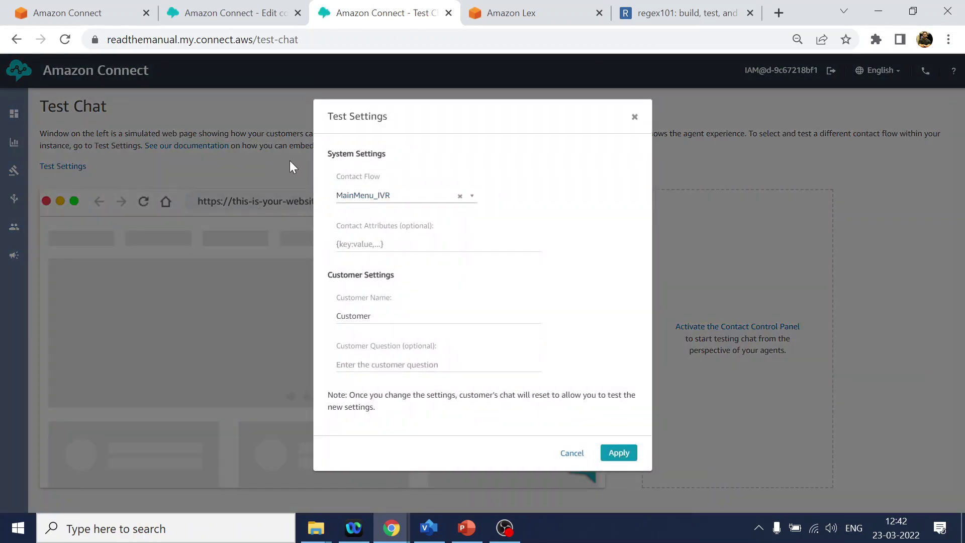
left_click(616, 453)
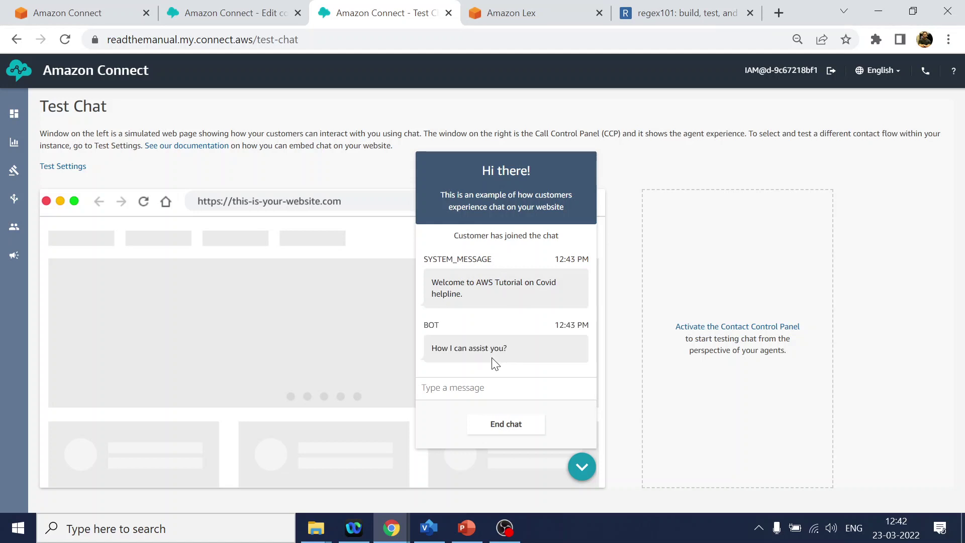
left_click(460, 382)
- Send 'i want to book RTPCR' and a 12-digit number, then check the echoed Aadhar number
left_click(429, 528)
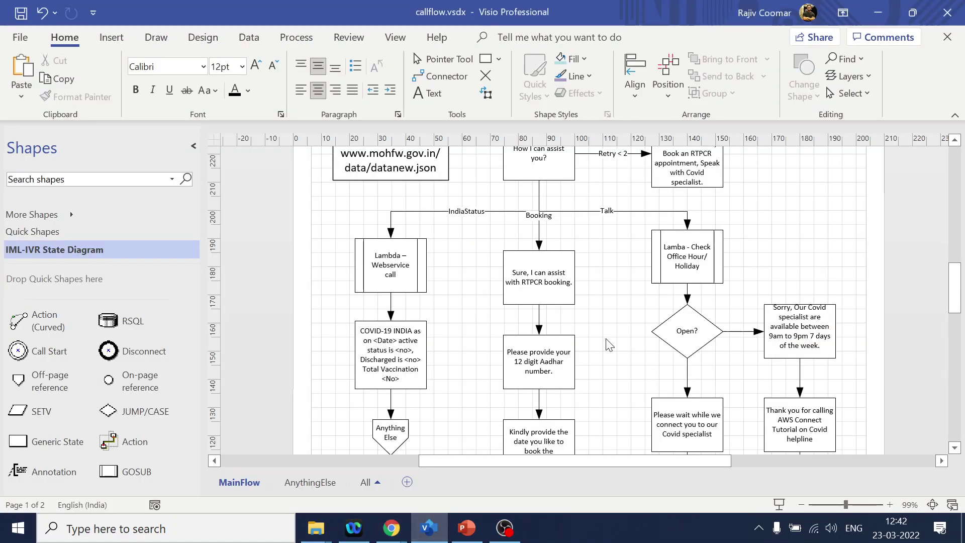
scroll(535, 327, "up", 3)
key("alt+Tab")
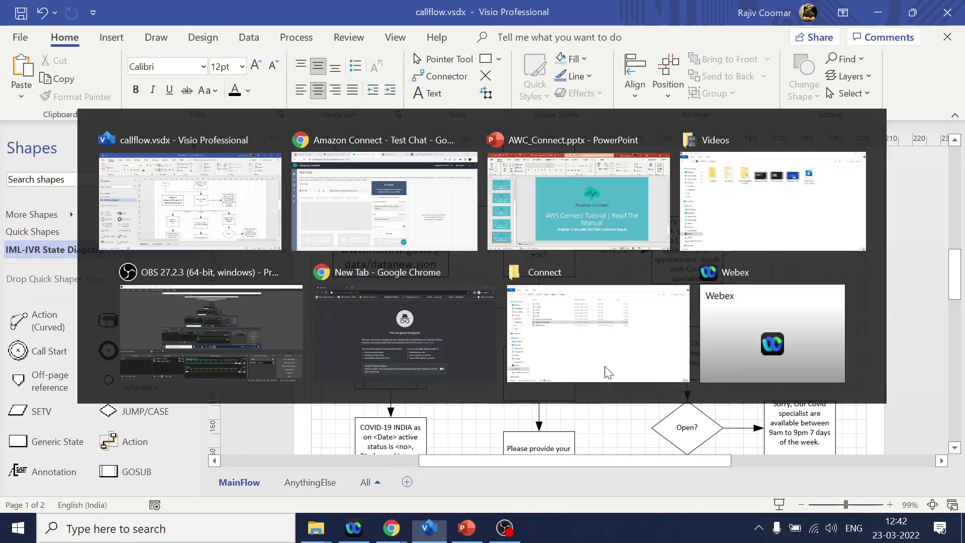
type("i want to book")
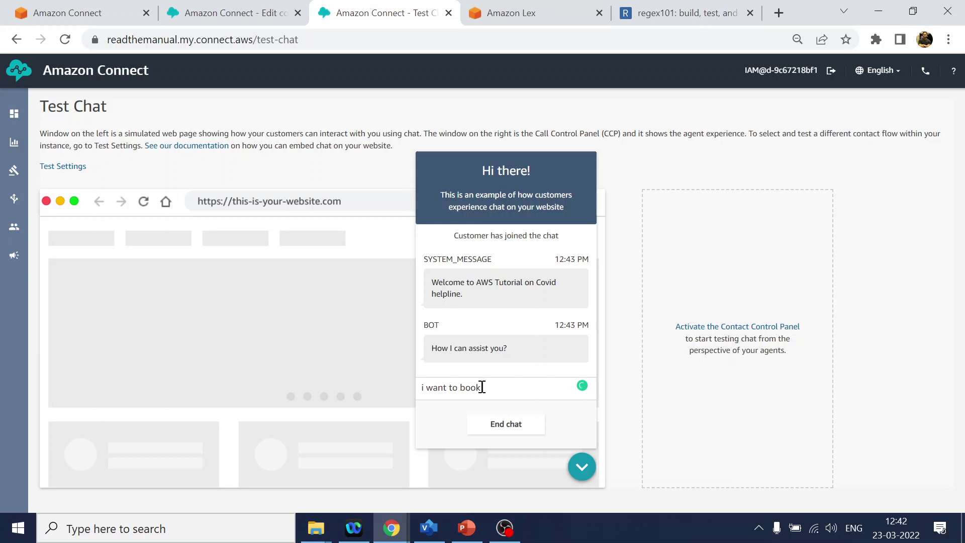
type(" RTPCR")
key("Return")
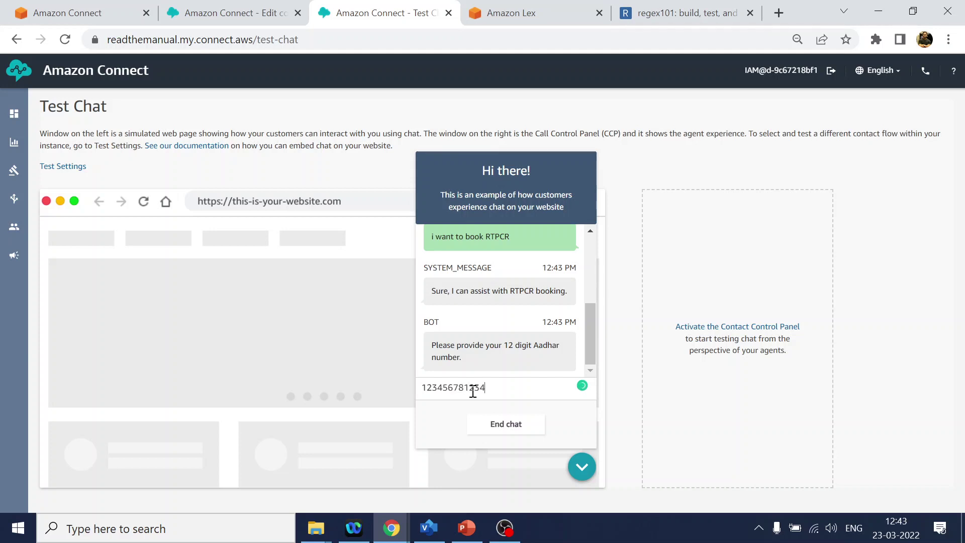
key("Return")
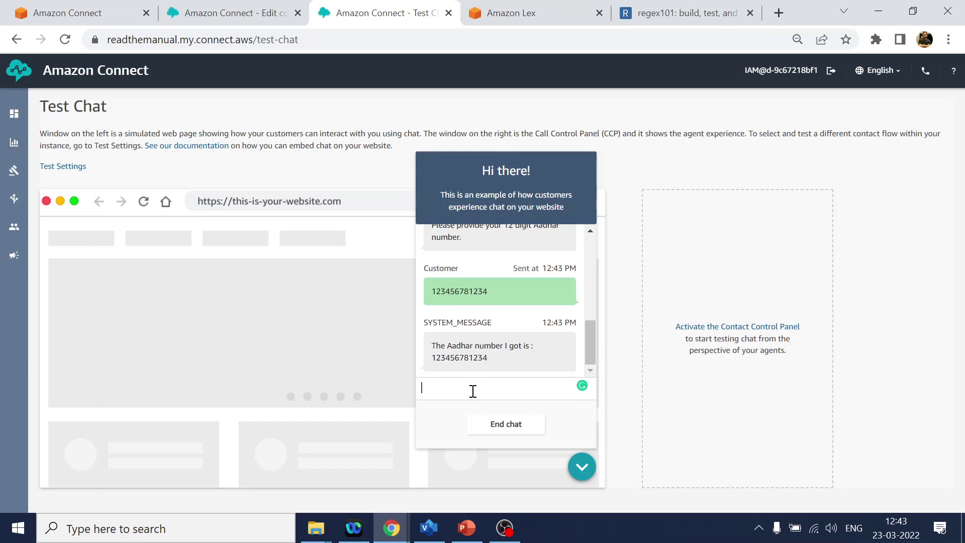
double_click(452, 357)
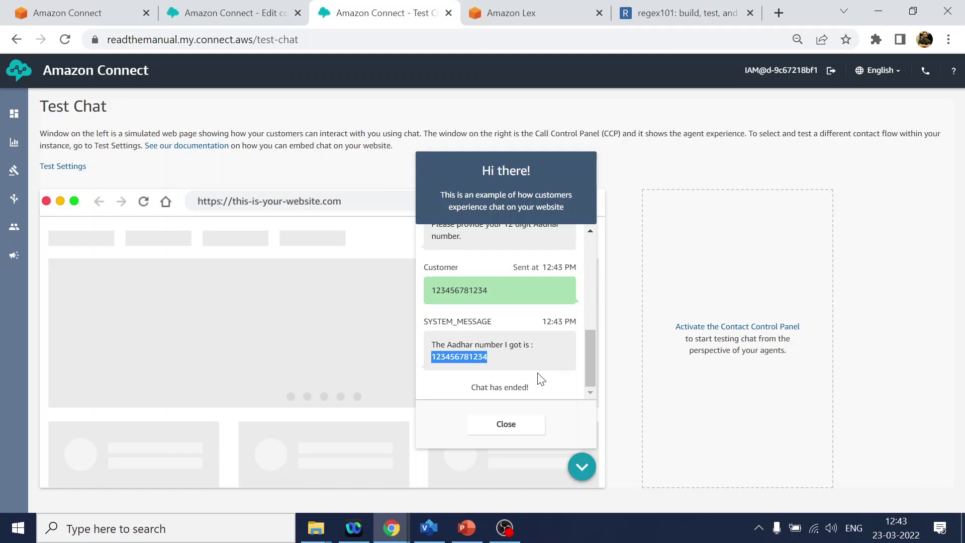
- Inspect the booking-time request shape in the Visio call flow, then return to the ended test chat
left_click(429, 527)
scroll(647, 298, "down", 1)
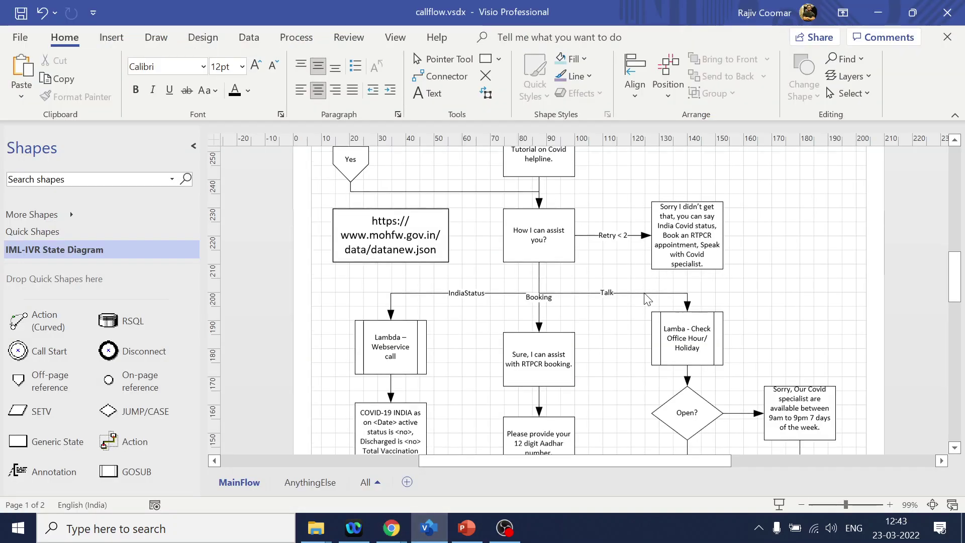
scroll(647, 298, "down", 5)
left_click(533, 359)
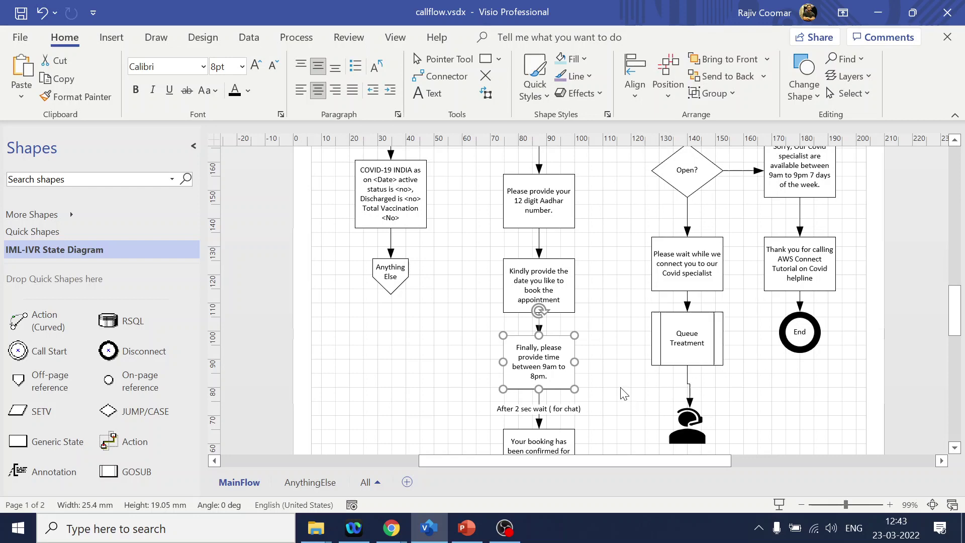
key("alt+Tab")
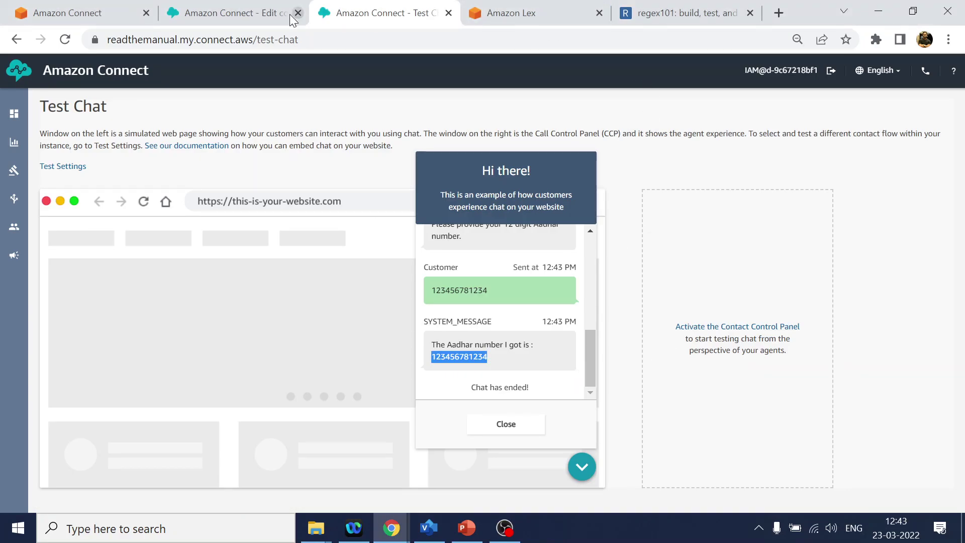
- Bring back the MainMenu_IVR editor showing Set contact attributes, Play prompt and Disconnect after GetAadharNumber
left_click(238, 16)
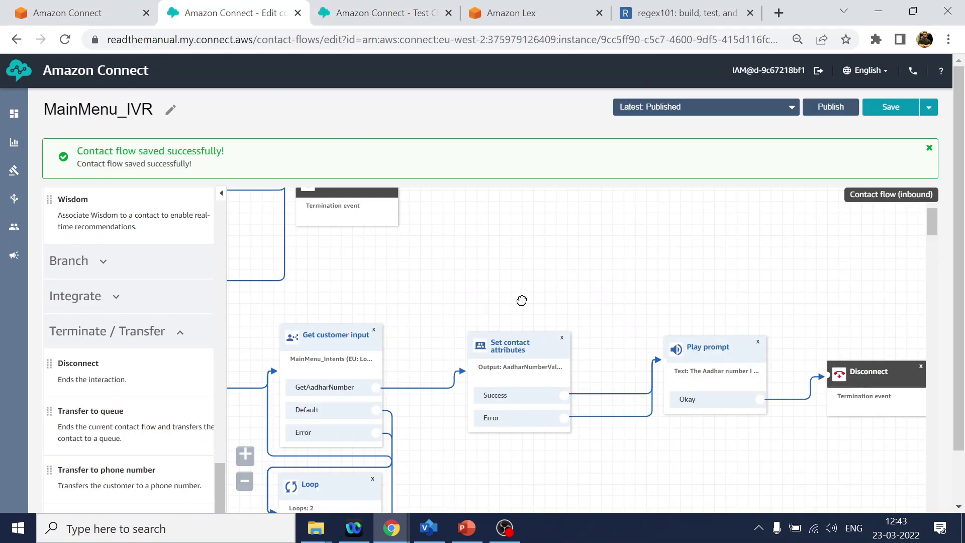